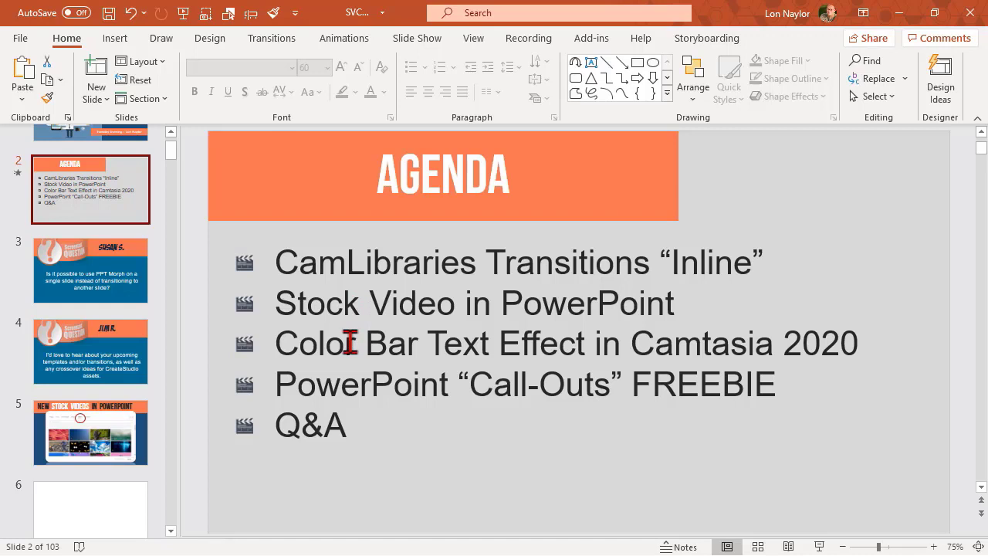
- Highlight 'Color Bar Text Effect' in the third item on the PowerPoint Agenda slide
left_click(280, 342)
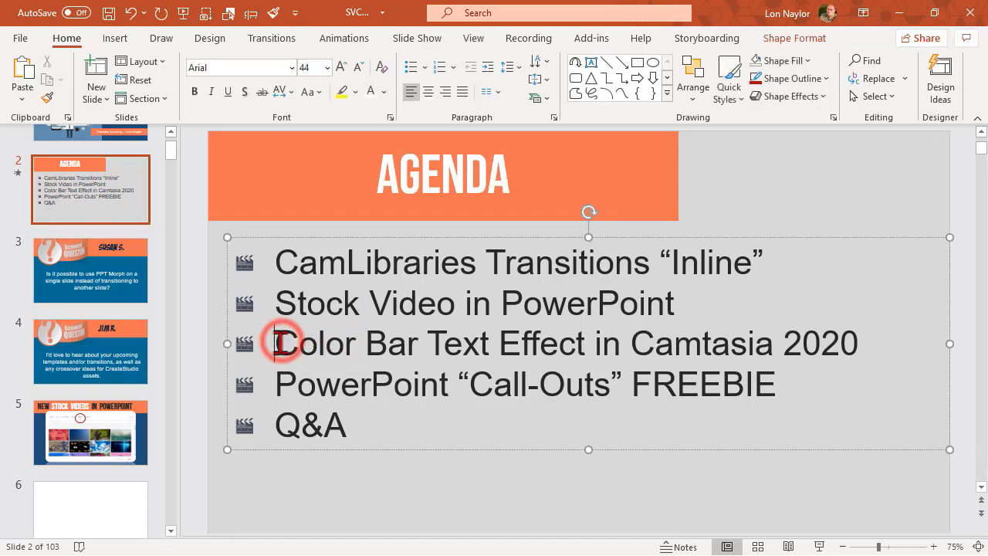
left_click_drag(278, 342, 549, 343)
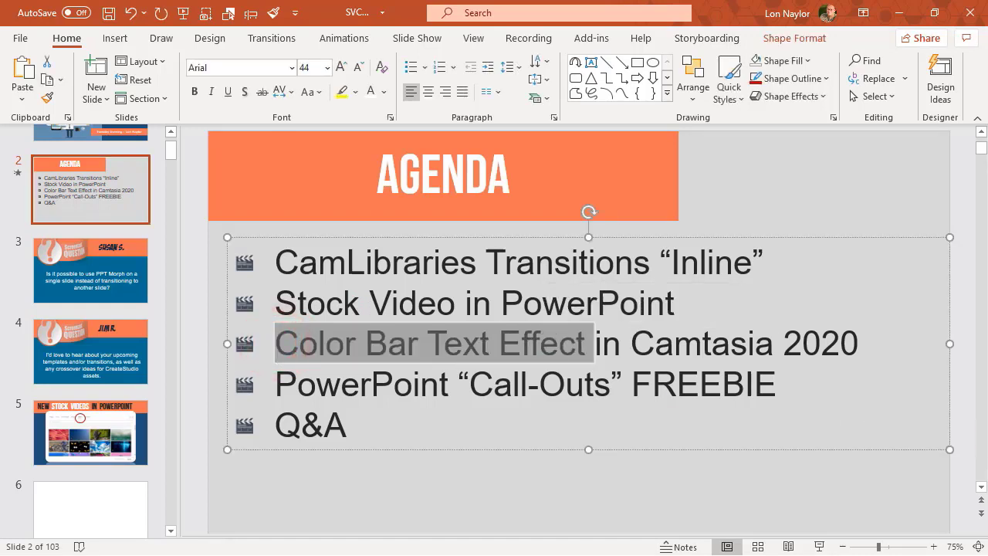
- Scroll the timeline down to Tracks 1–2 and enlarge the preview canvas
left_click(769, 420)
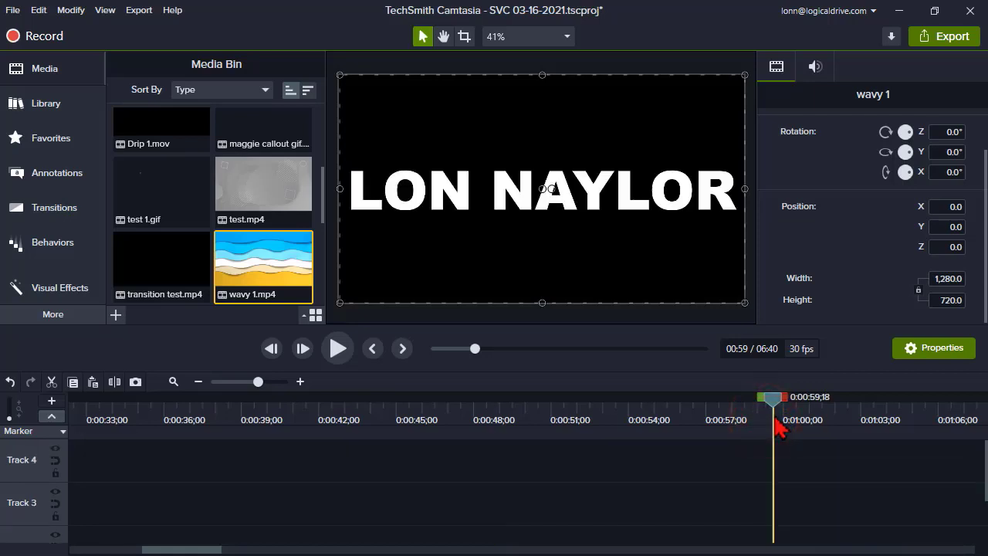
scroll(641, 519, "down", 2)
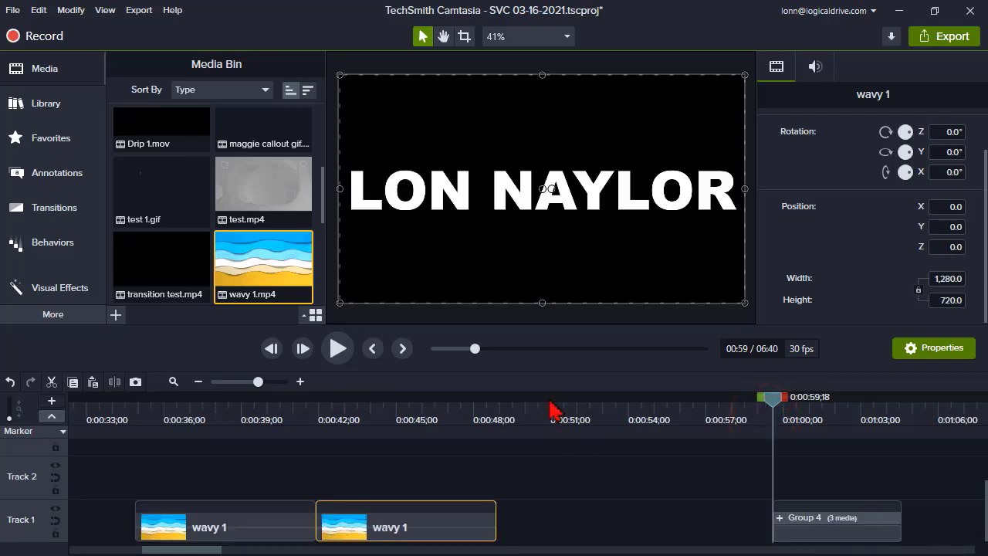
left_click_drag(507, 329, 506, 388)
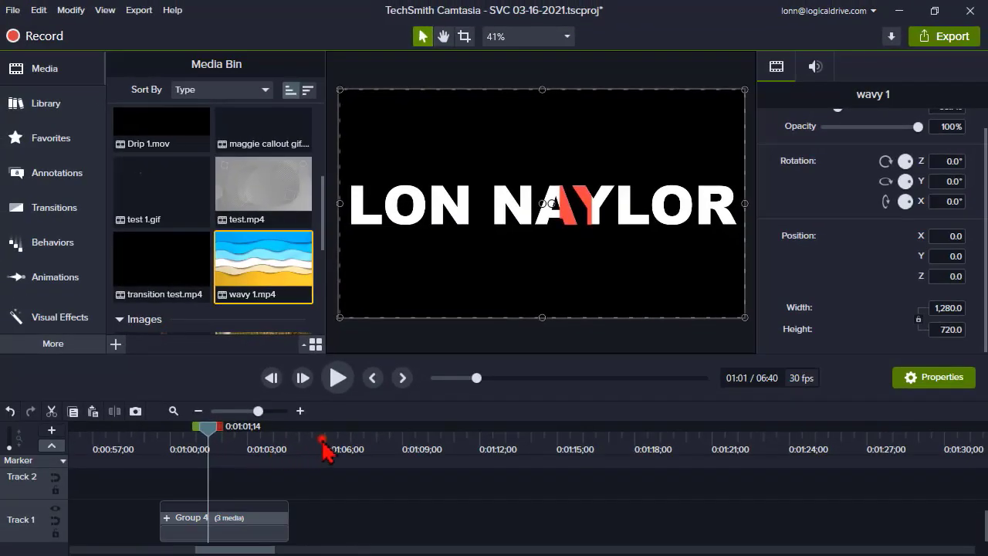
- Put the playhead at 01:05;27 past Group 4 and show the Favorites assets
left_click(322, 440)
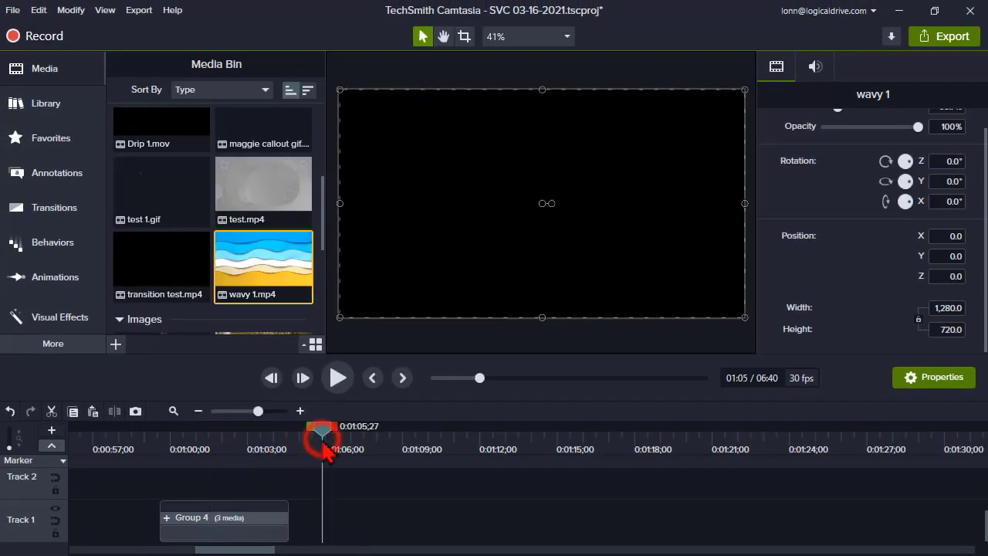
left_click(73, 181)
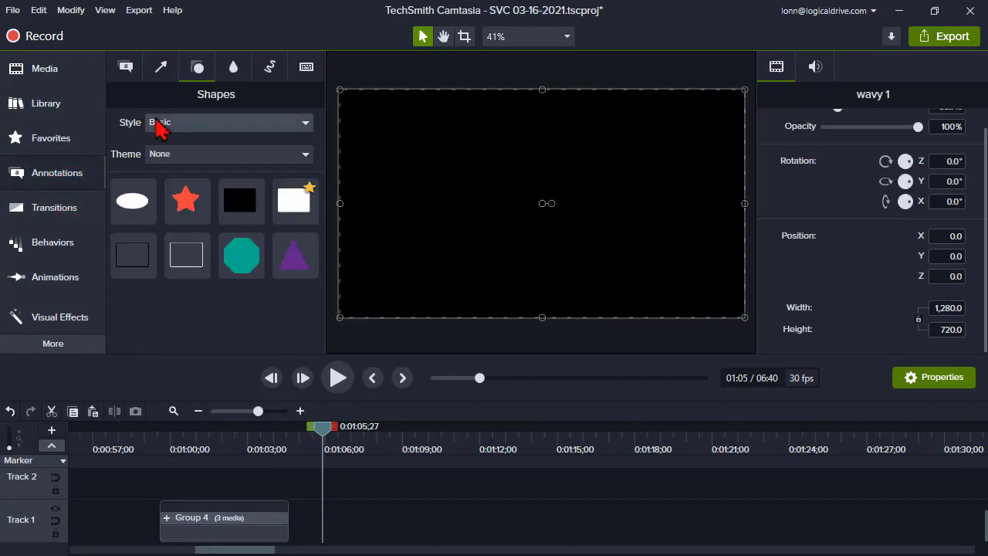
left_click(128, 68)
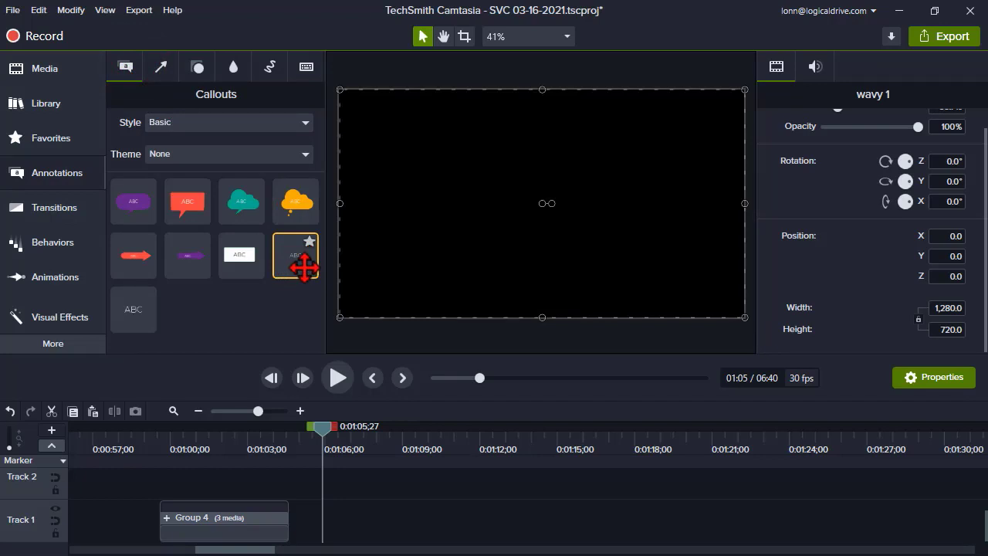
left_click(60, 145)
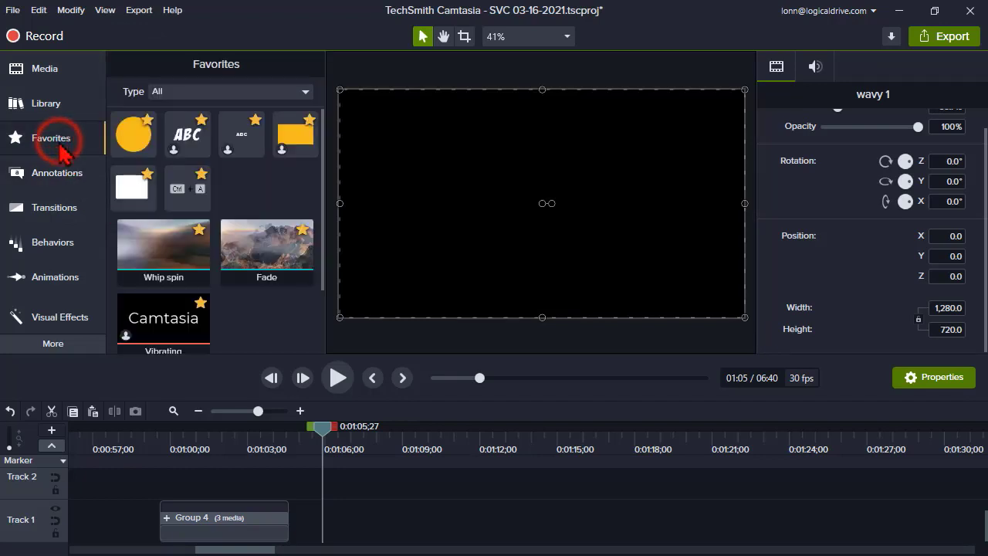
- Add the ABC text favourite at the playhead and retype it as LON NAYLOR
right_click(237, 133)
left_click(262, 144)
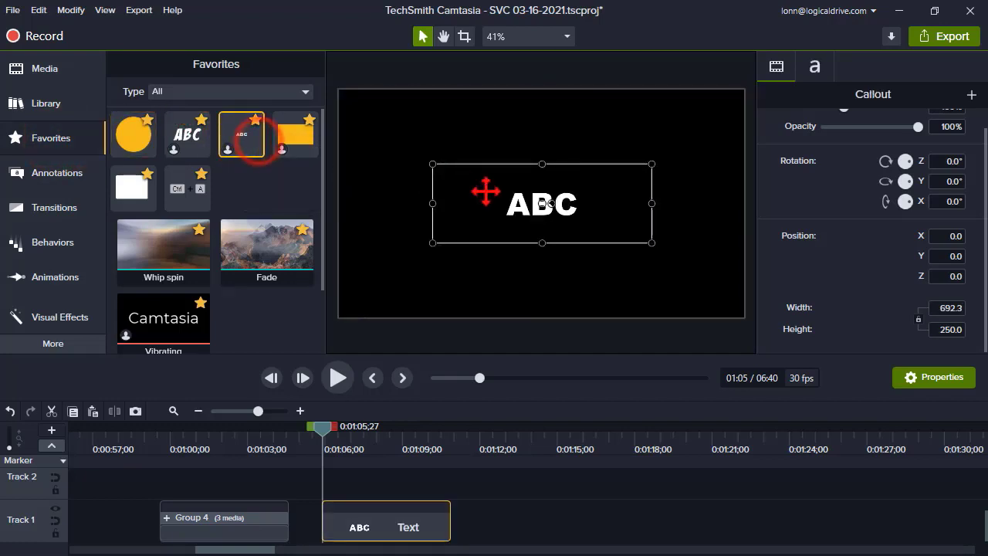
double_click(543, 203)
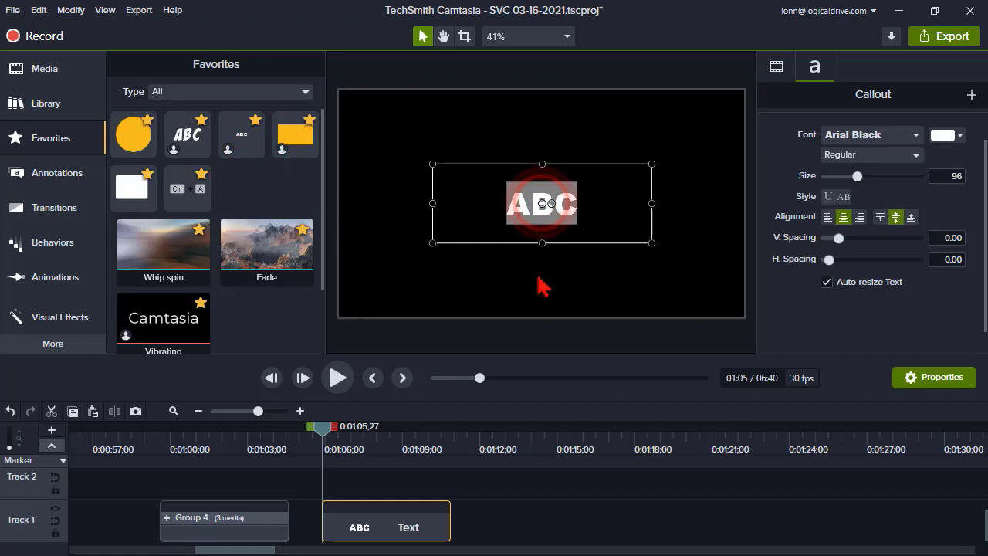
type("LO")
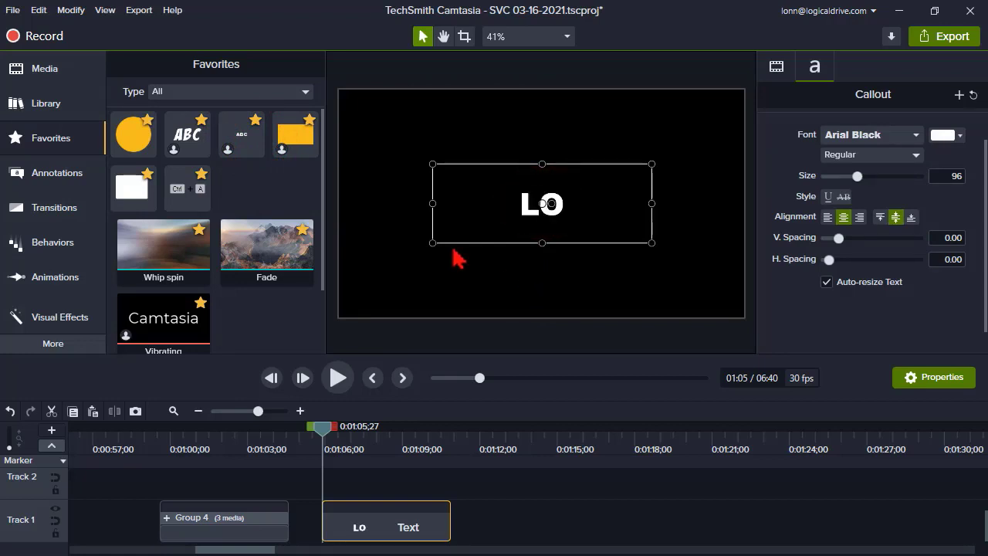
type("N NAYLOR")
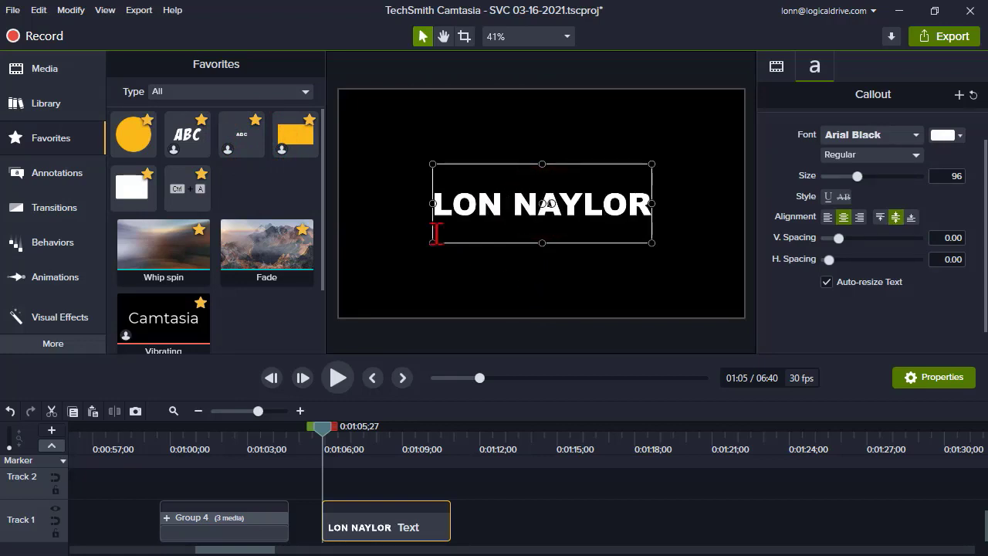
- Widen the text box, raise the text size to 133, and centre the callout
left_click_drag(432, 164, 375, 145)
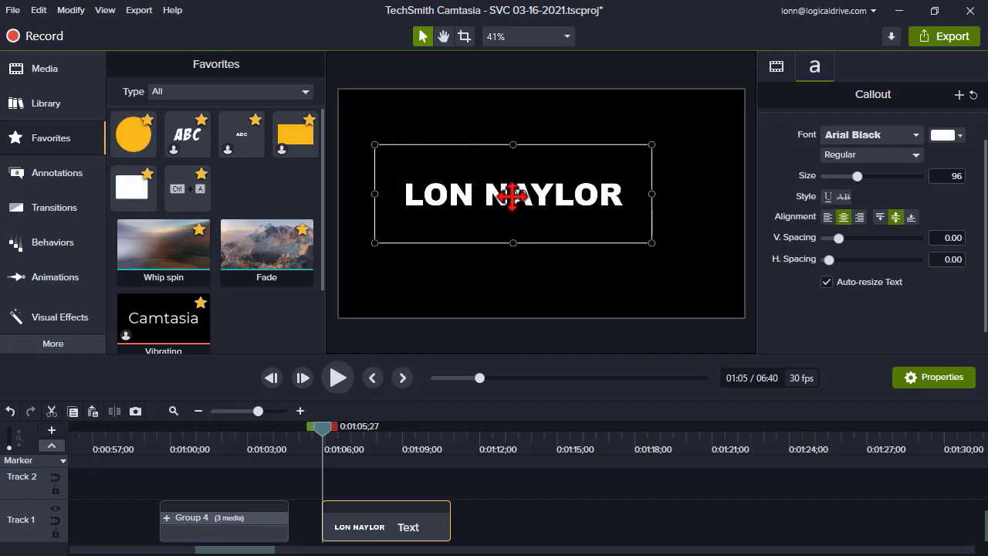
mouse_move(522, 198)
left_mouse_down()
mouse_move(517, 212)
mouse_move(536, 210)
left_mouse_up()
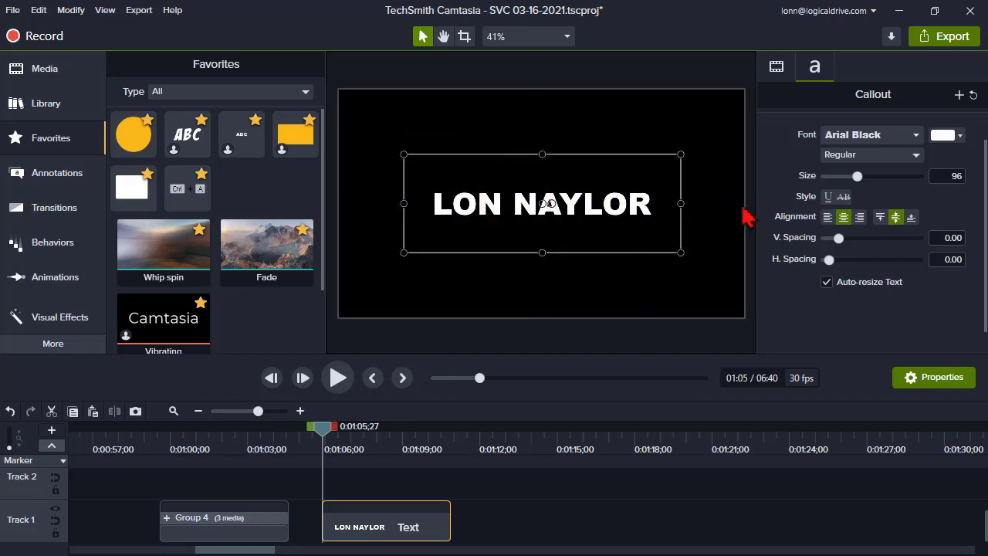
left_click_drag(859, 179, 873, 178)
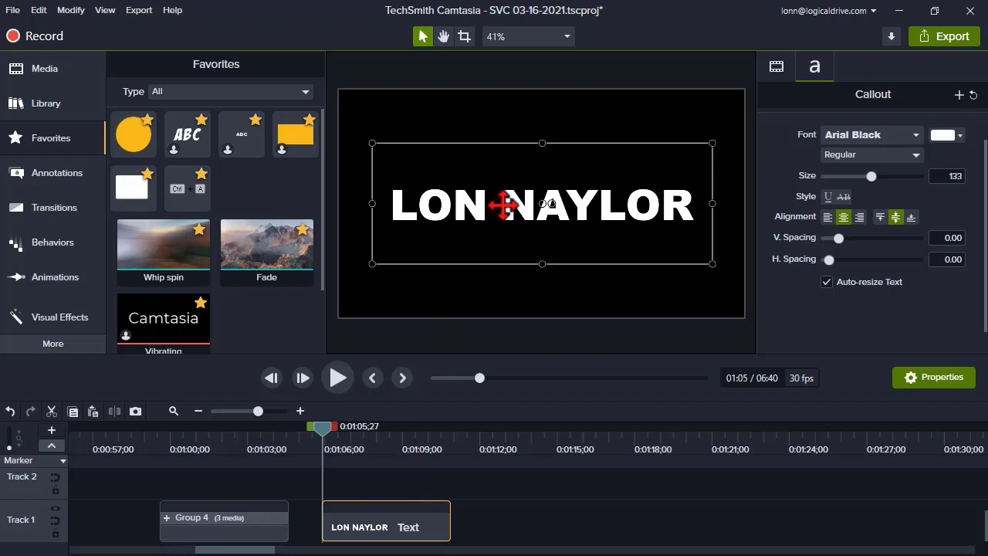
mouse_move(538, 206)
left_mouse_down()
mouse_move(563, 197)
mouse_move(544, 203)
left_mouse_up()
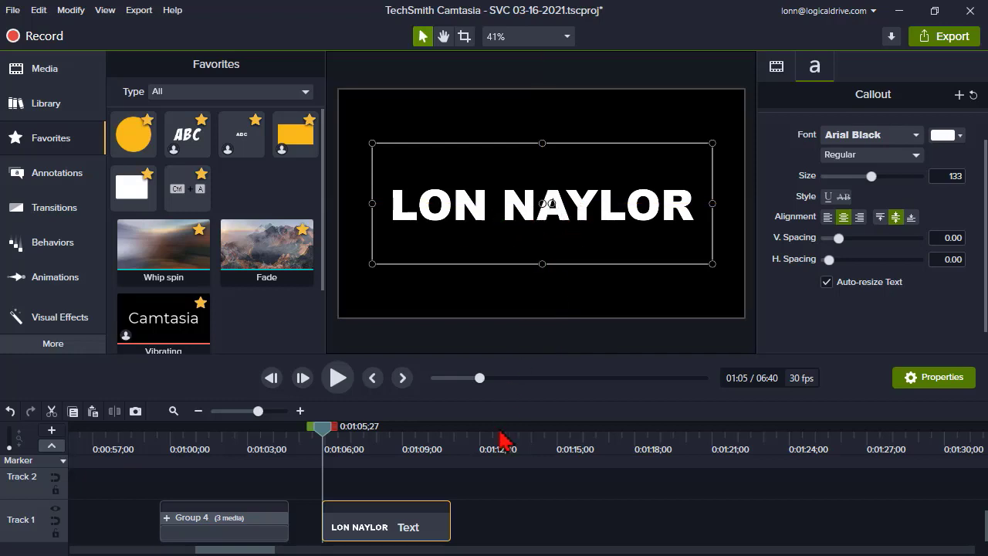
- Copy the LON NAYLOR text clip and paste the duplicate onto Track 2 above it
left_click(366, 531)
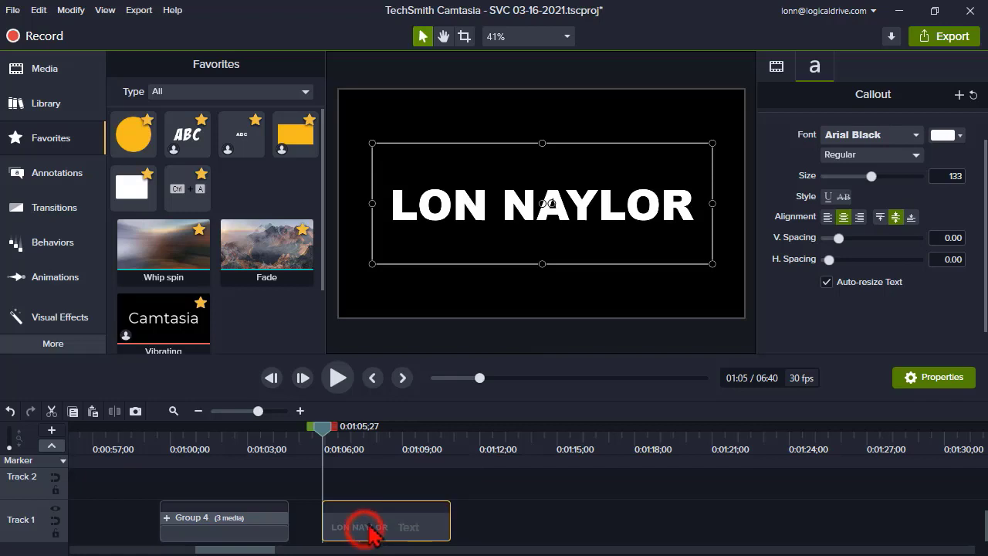
left_click(323, 437)
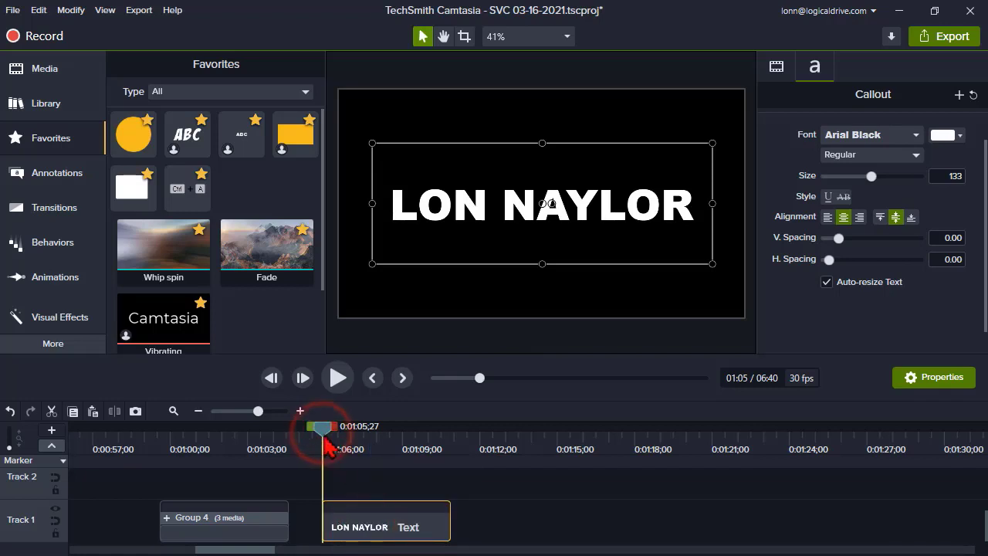
right_click(366, 529)
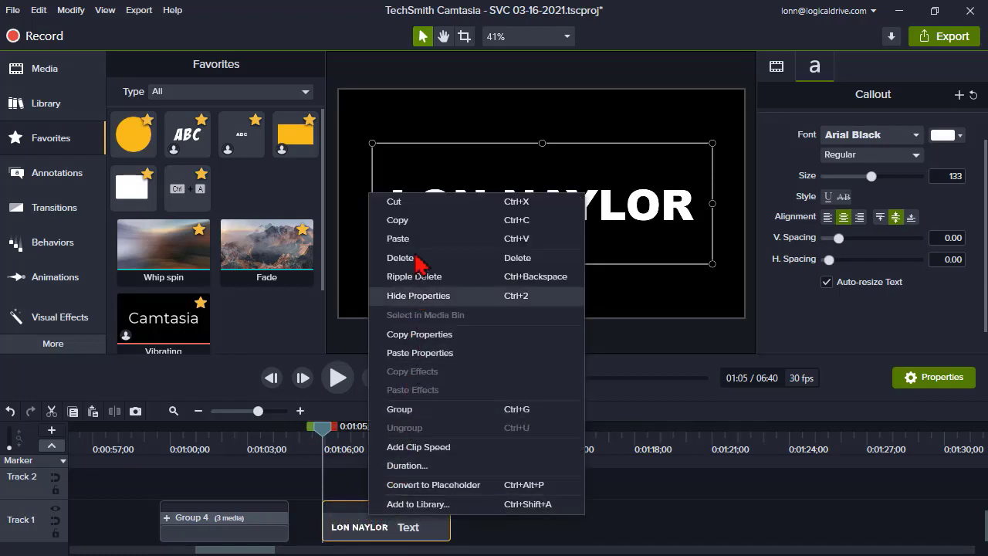
left_click(409, 221)
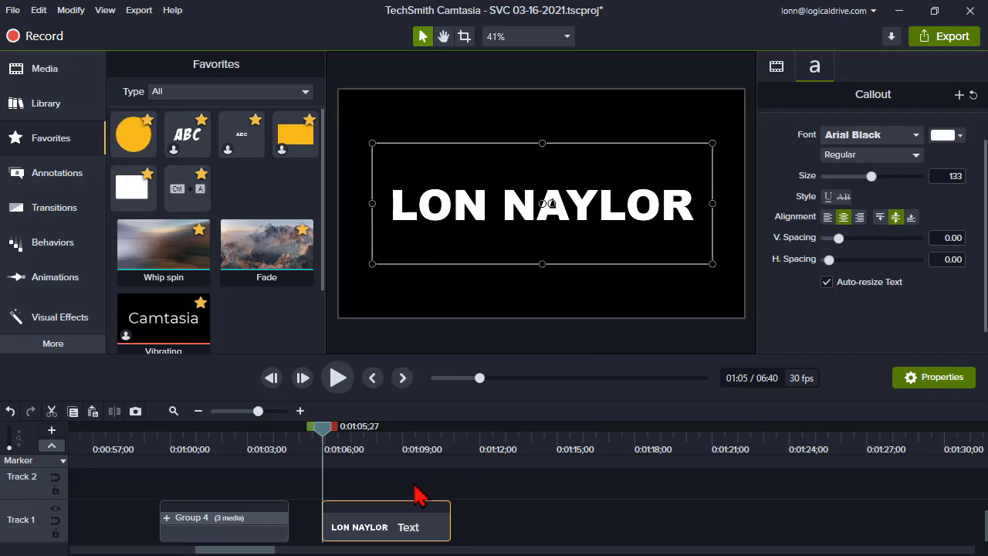
key("ctrl+v")
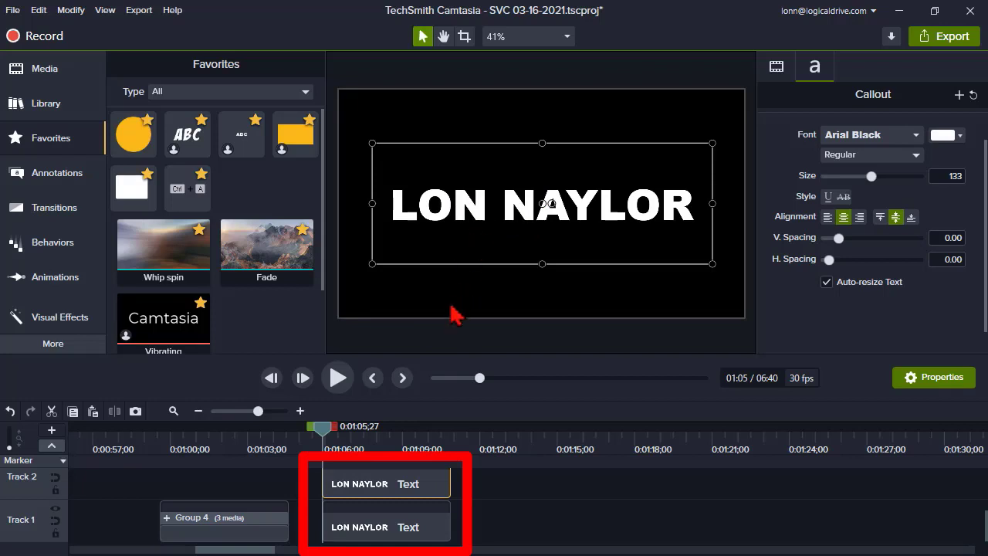
left_click_drag(430, 355, 431, 325)
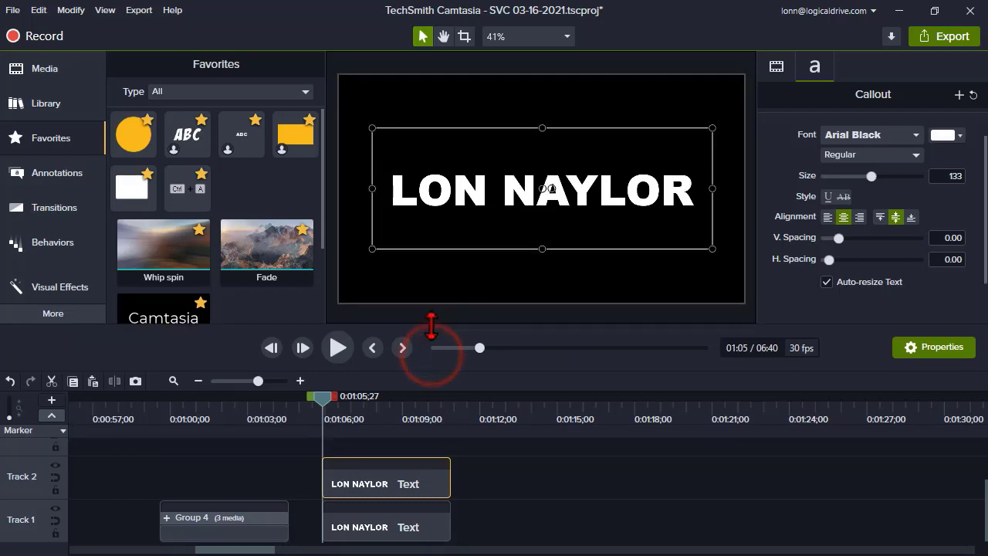
left_click(366, 484)
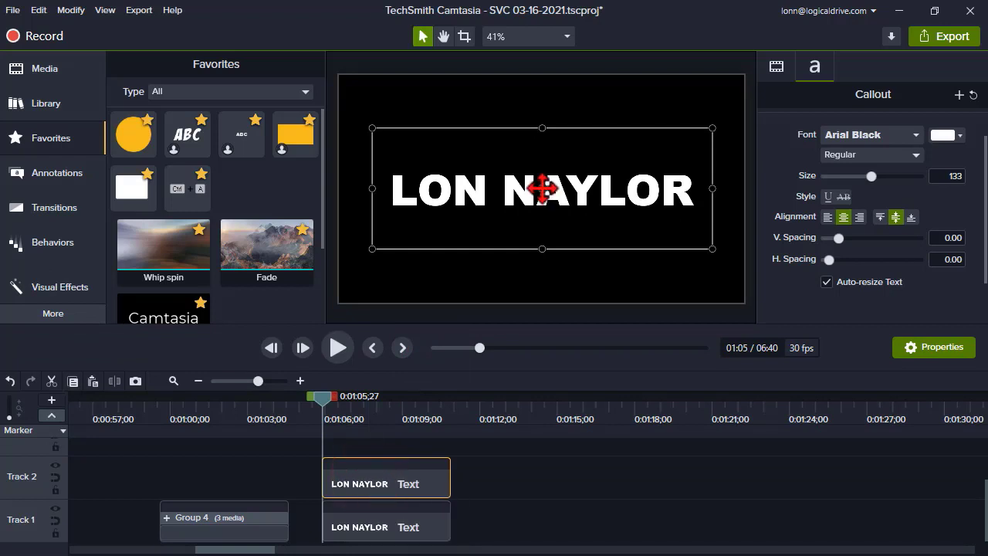
left_click(963, 137)
left_click(874, 186)
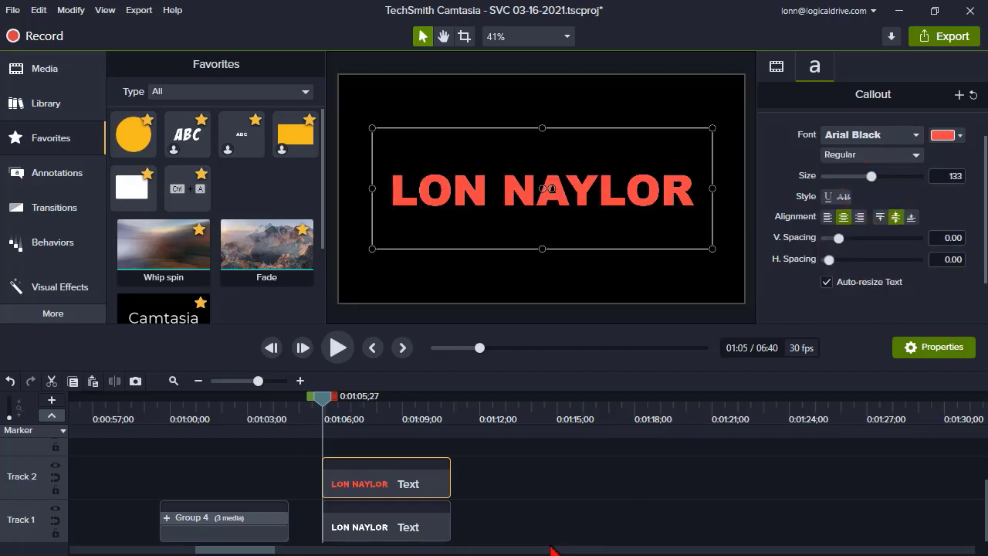
scroll(537, 532, "up", 2)
scroll(537, 529, "down", 1)
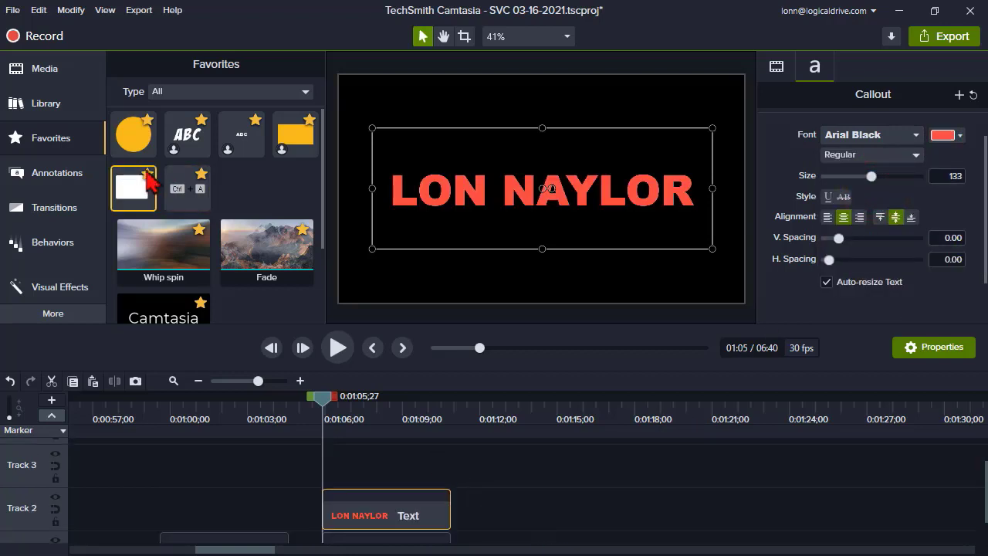
- Add the yellow rectangle and shape it into a text-height bar left of LON NAYLOR
right_click(296, 135)
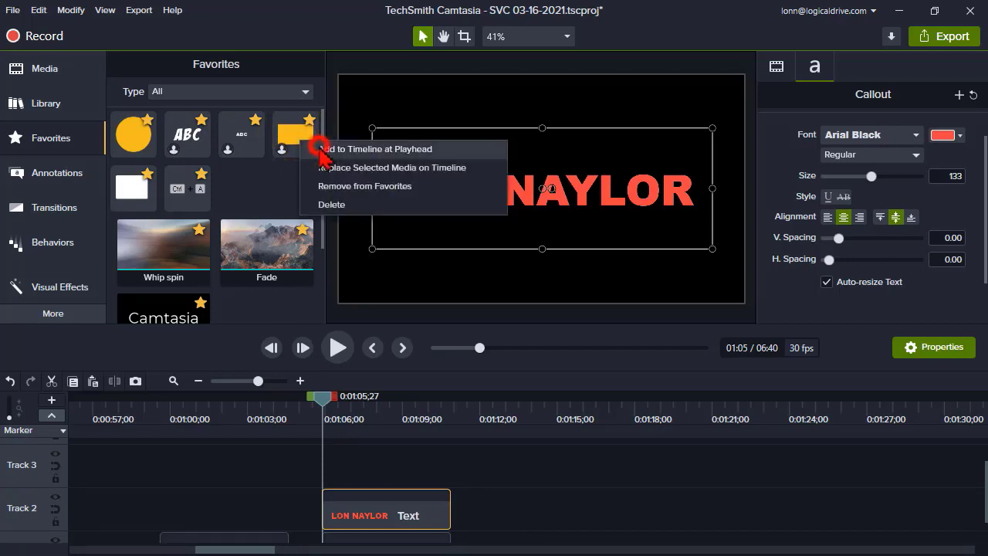
left_click(326, 148)
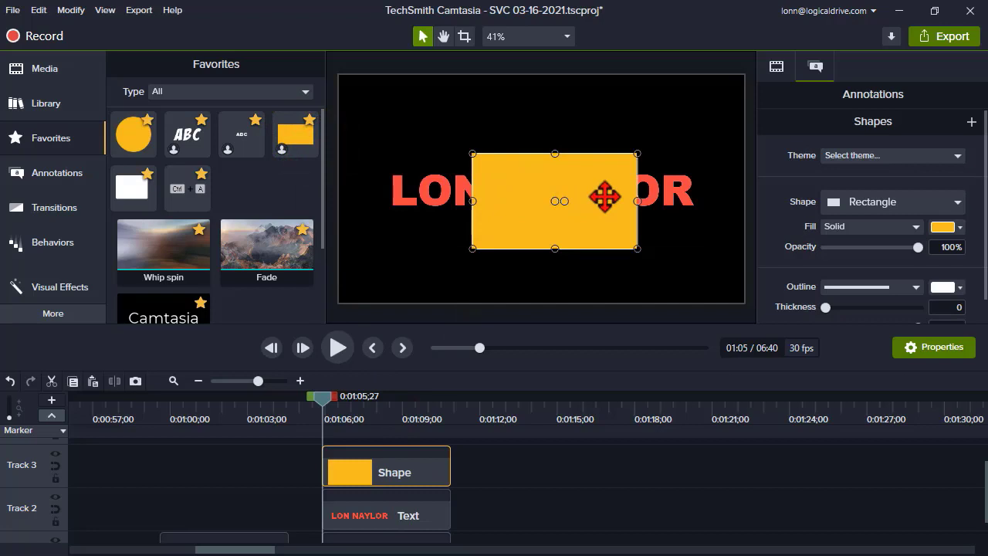
left_click_drag(633, 201, 490, 201)
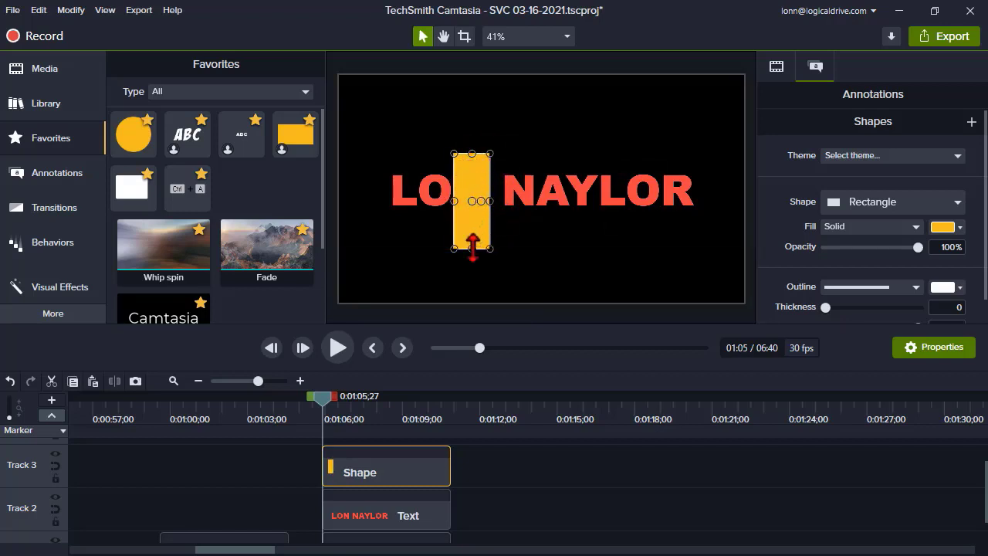
left_click_drag(468, 245, 466, 221)
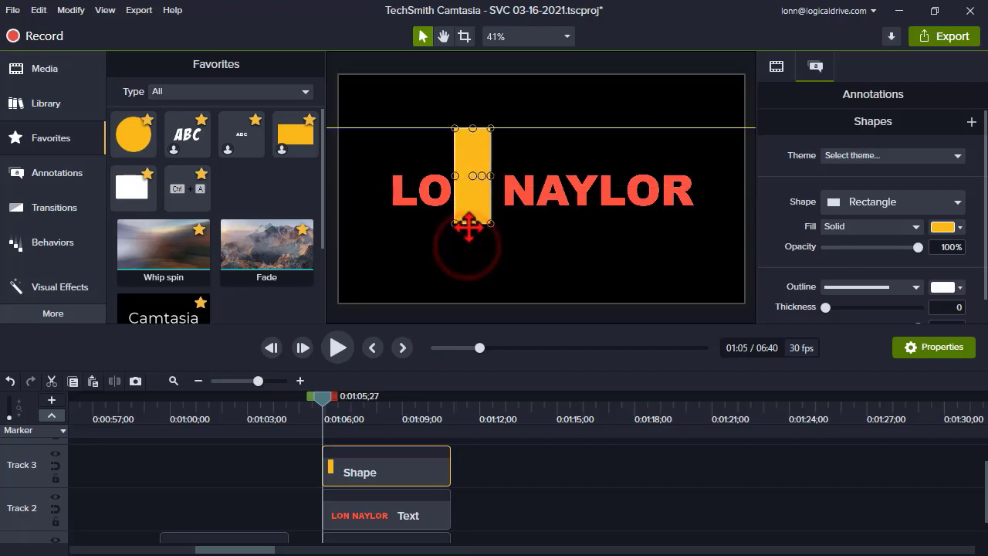
left_click_drag(472, 130, 471, 157)
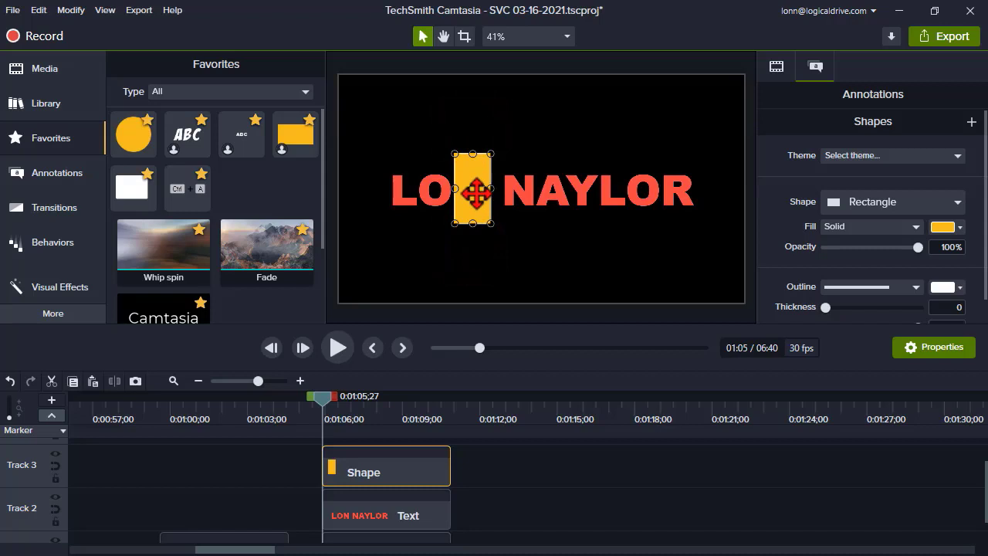
left_click_drag(477, 195, 357, 190)
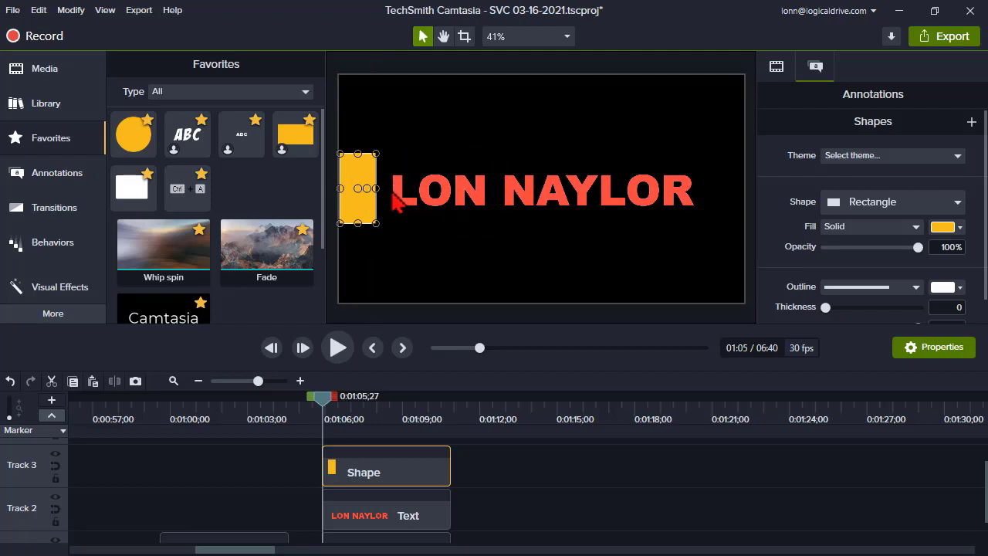
- At 1:08;03, animate the Shape clip so the bar ends just past the final R
left_click(380, 409)
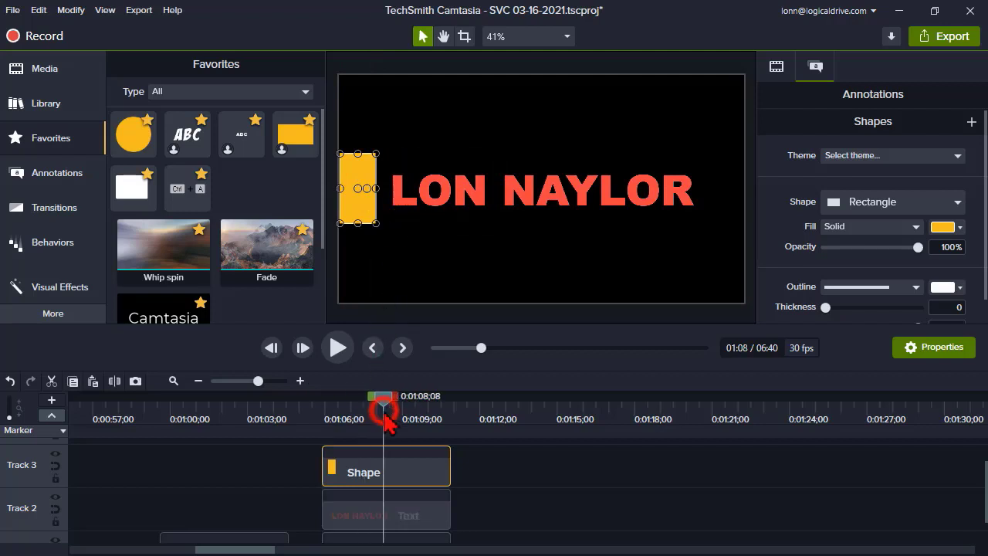
left_click(379, 471)
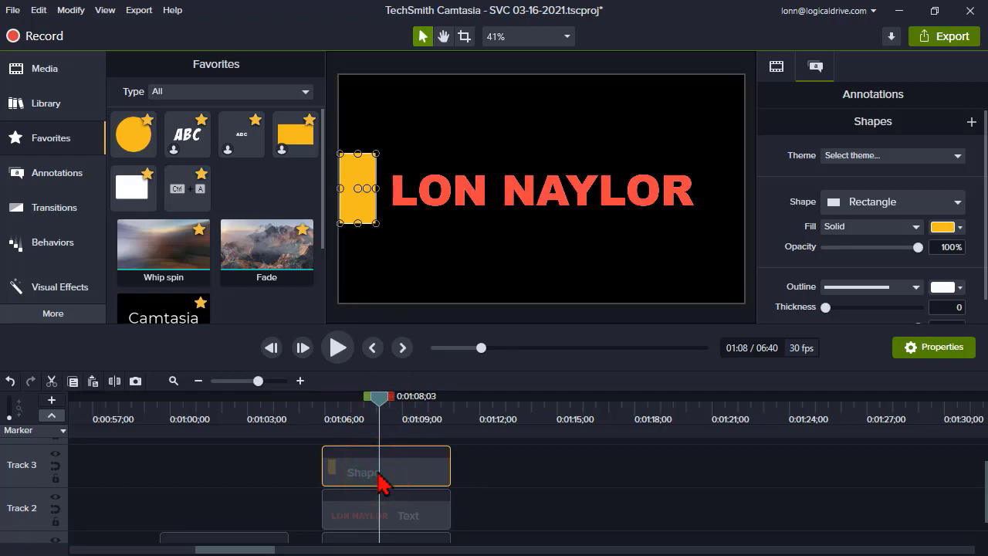
key("shift+a")
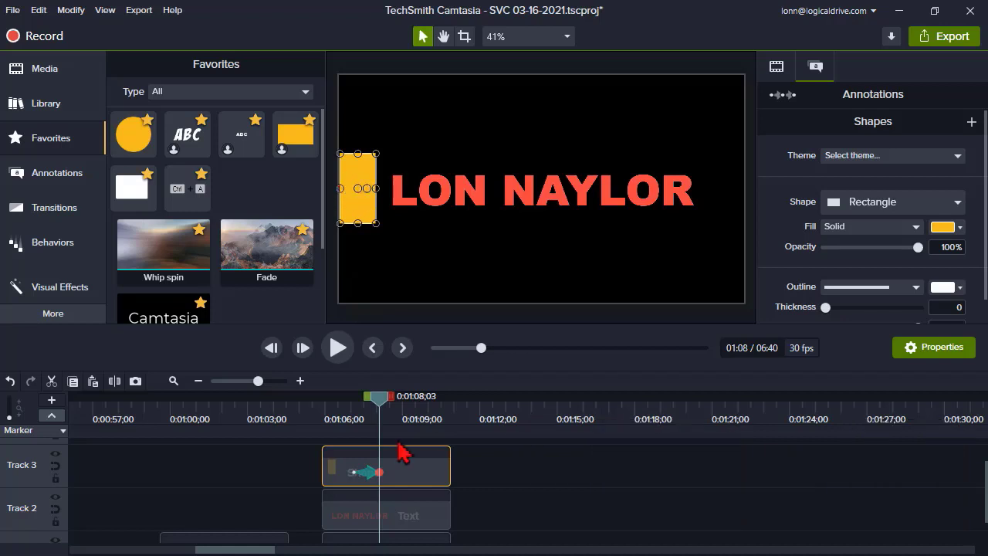
key("Right")
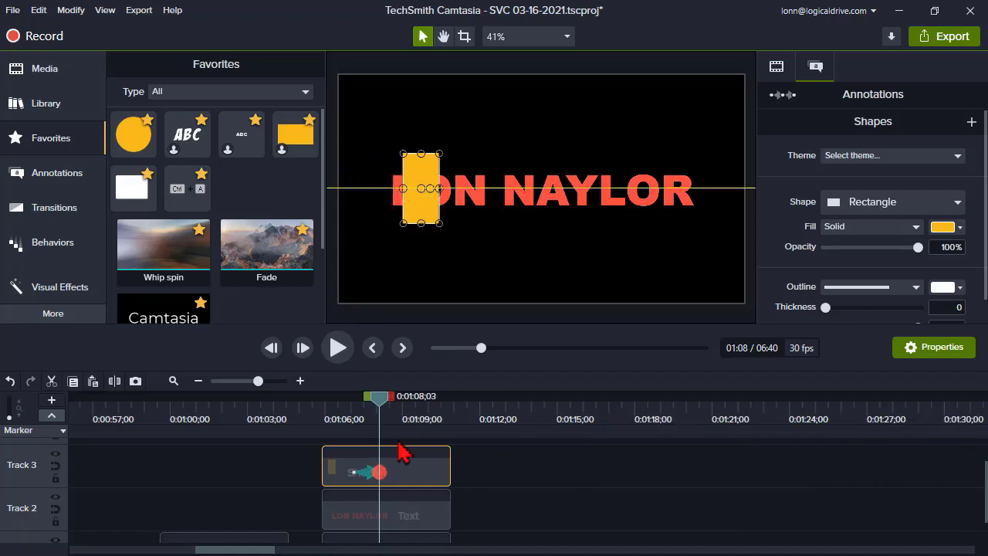
key("Right")
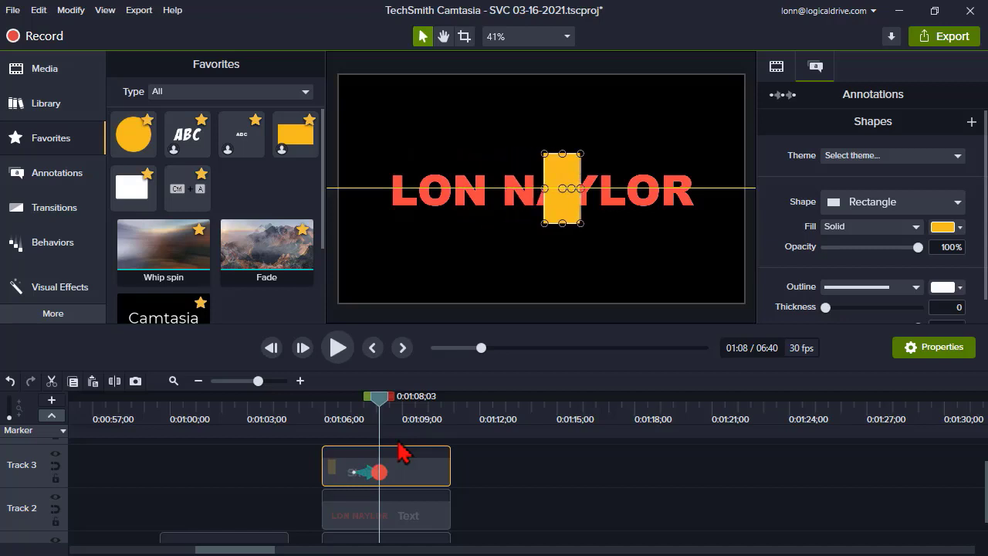
key("Right")
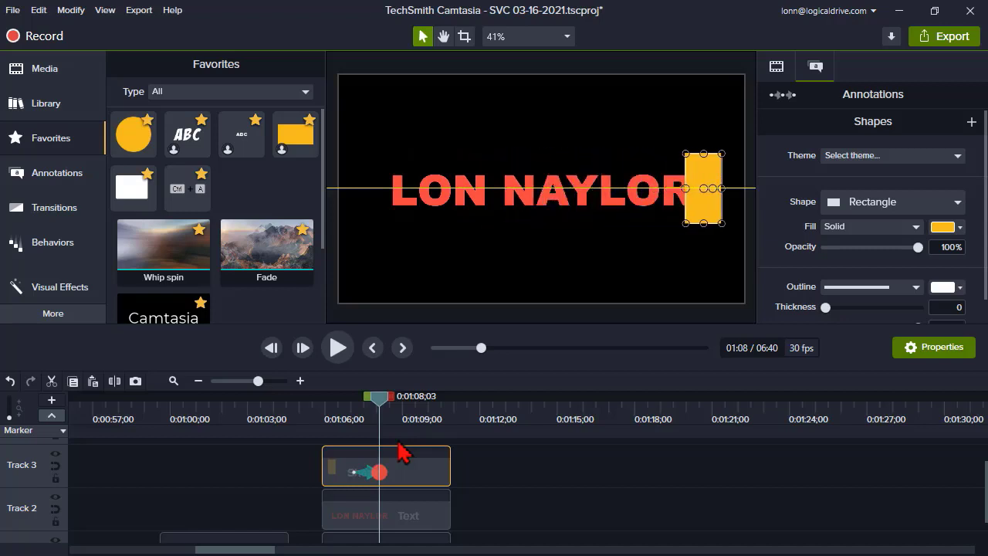
key("Right")
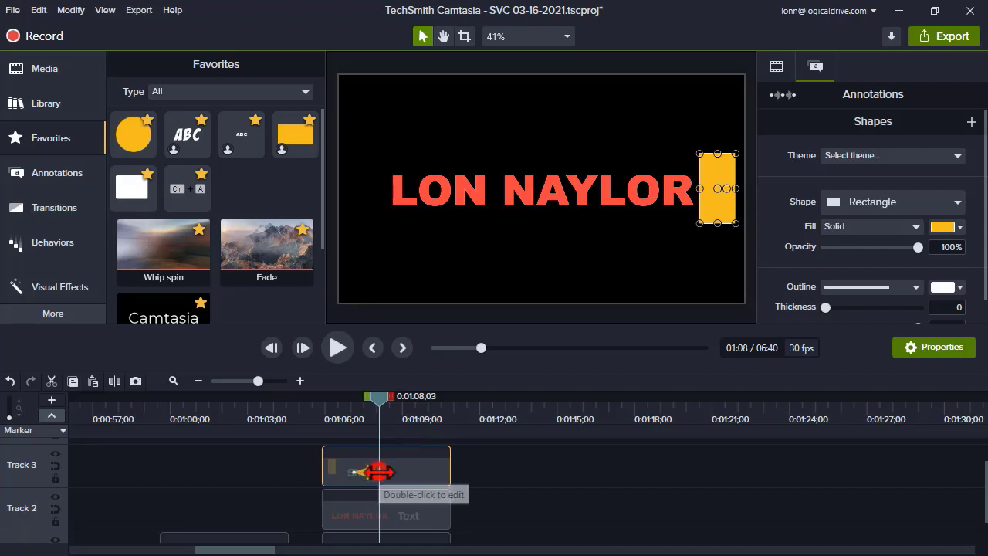
left_click_drag(441, 474, 445, 476)
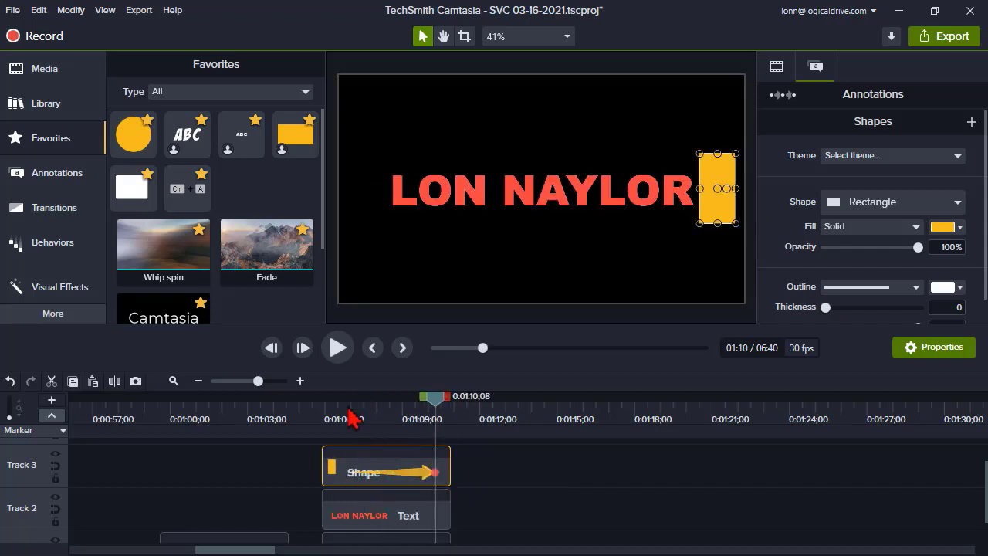
- Preview the sliding bar animation from 1:06;15, then park the playhead at 1:06;14
left_click(338, 411)
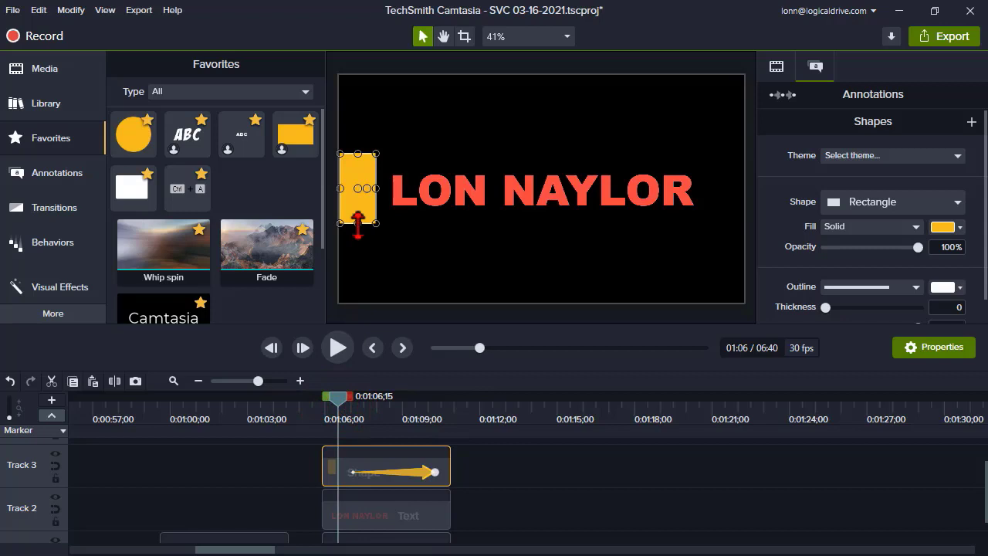
left_click(342, 357)
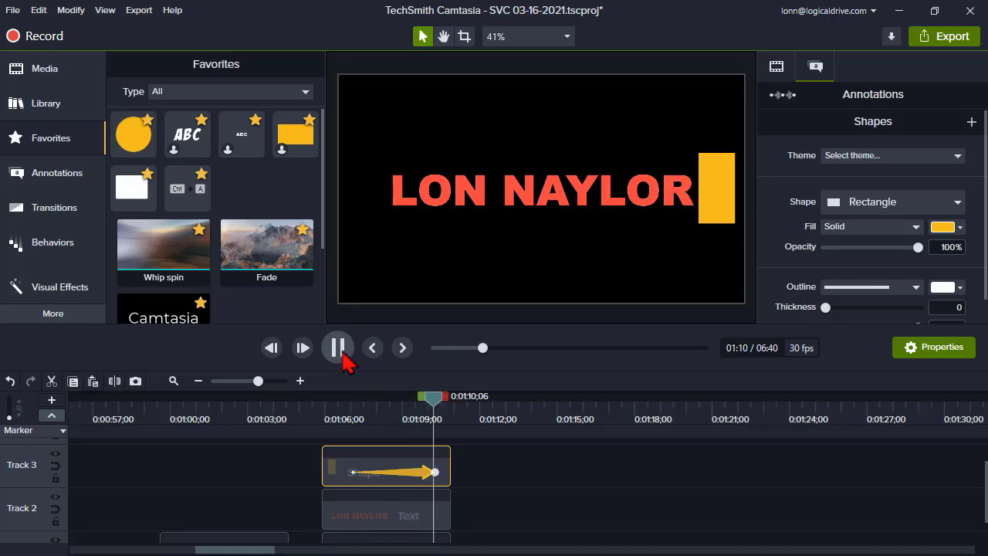
left_click(339, 354)
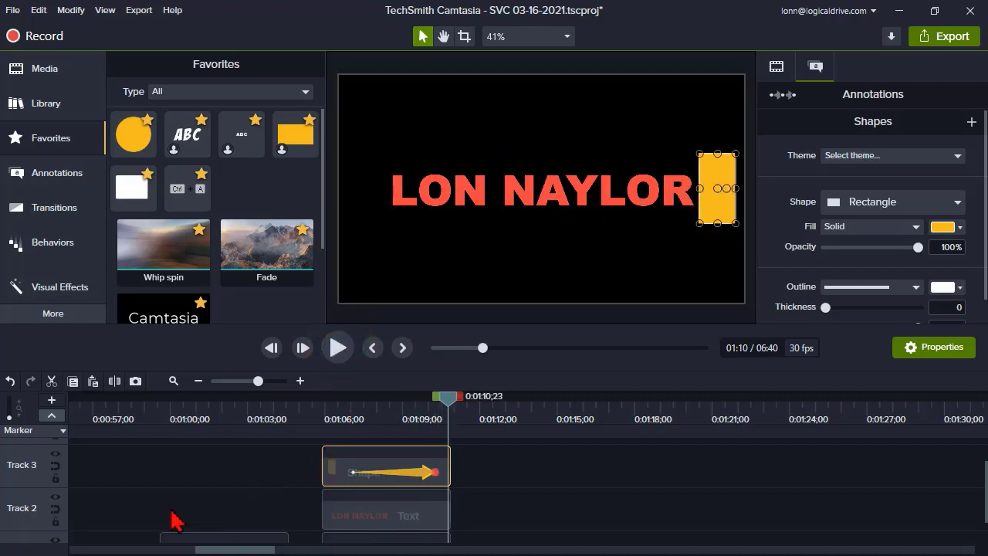
left_click(336, 421)
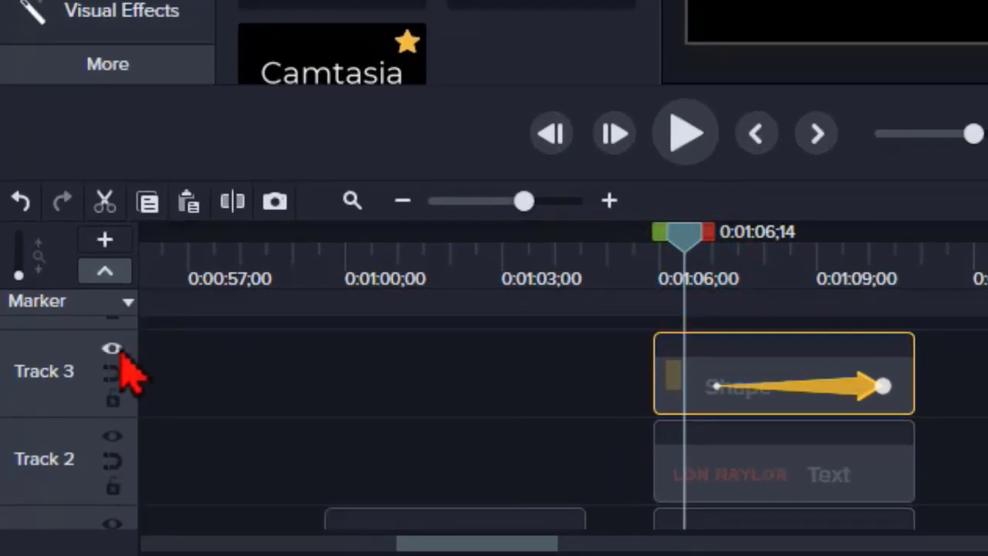
- Set Track 3's track matte mode to Alpha and enlarge the timeline to show Track 1
left_click(116, 351)
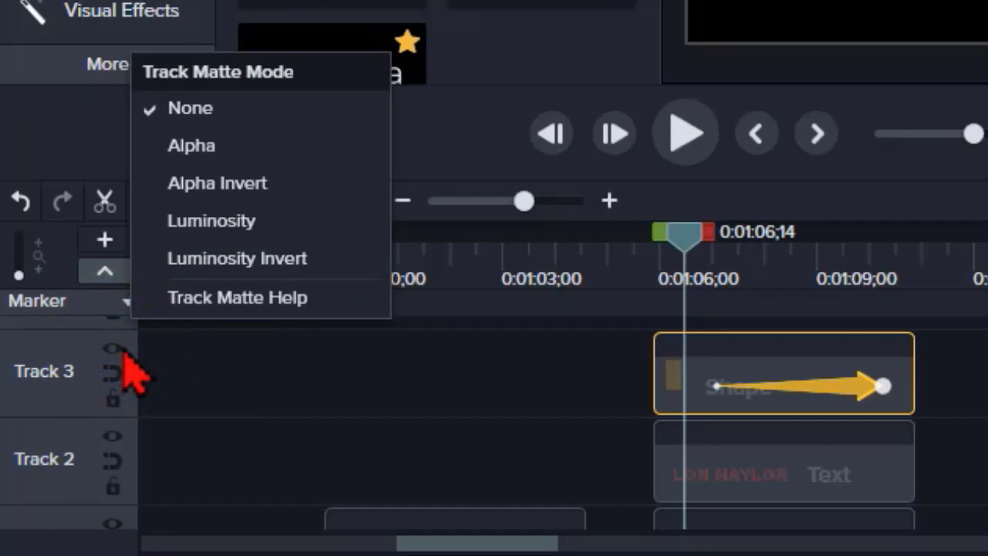
left_click(213, 147)
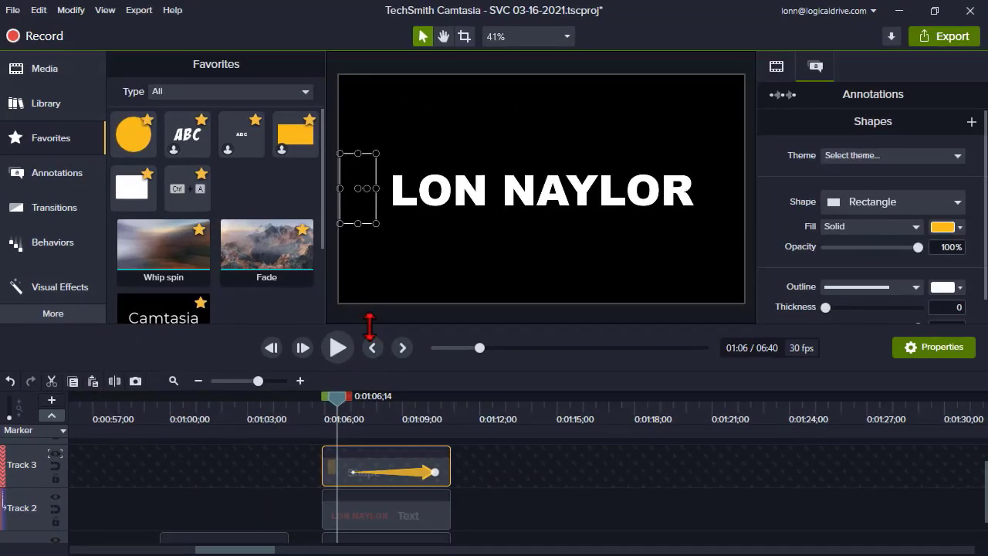
left_click_drag(370, 326, 370, 298)
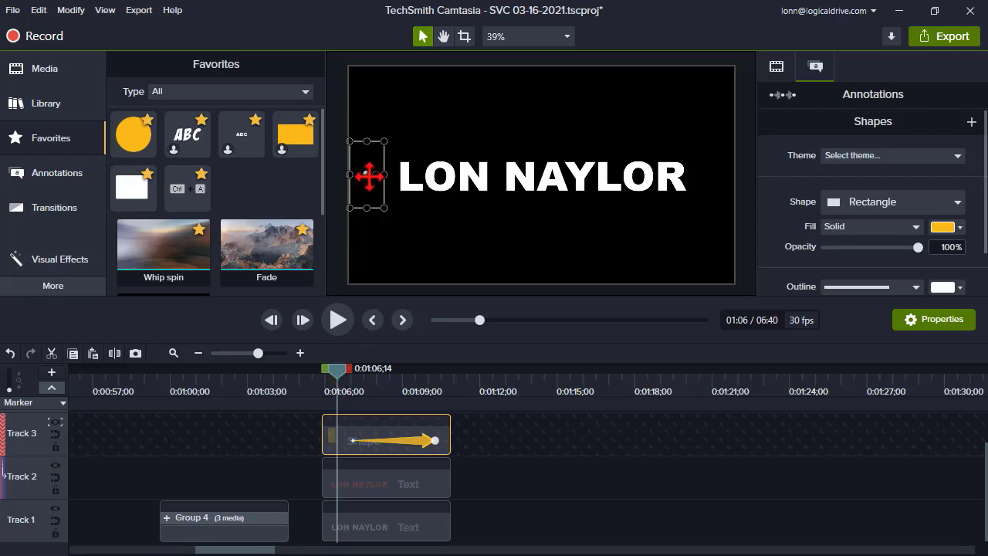
left_click(379, 486)
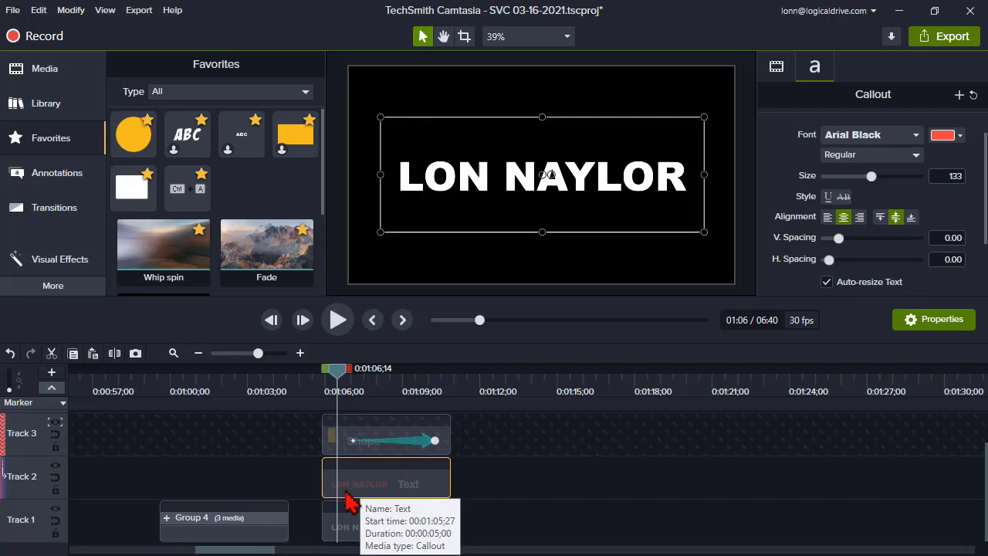
left_click(349, 532)
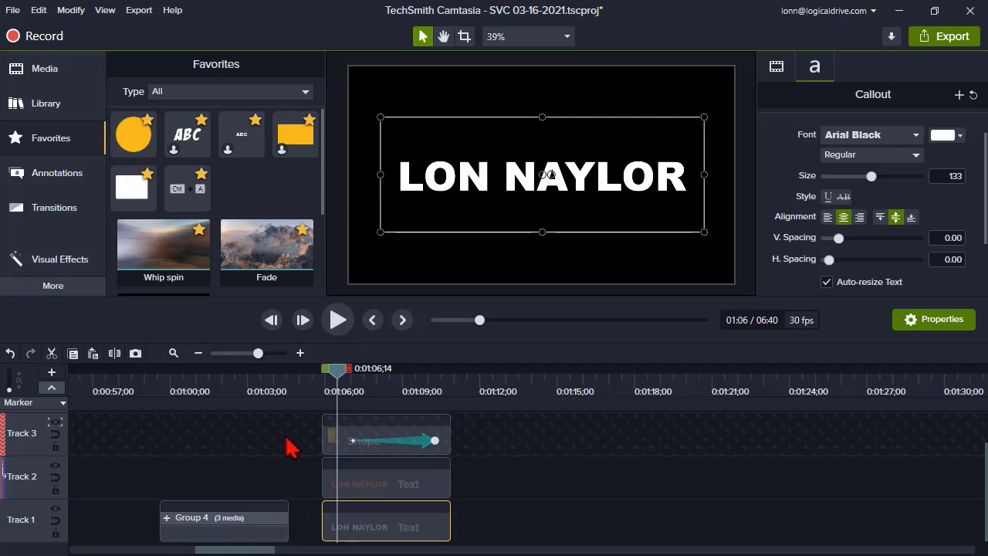
left_click(351, 445)
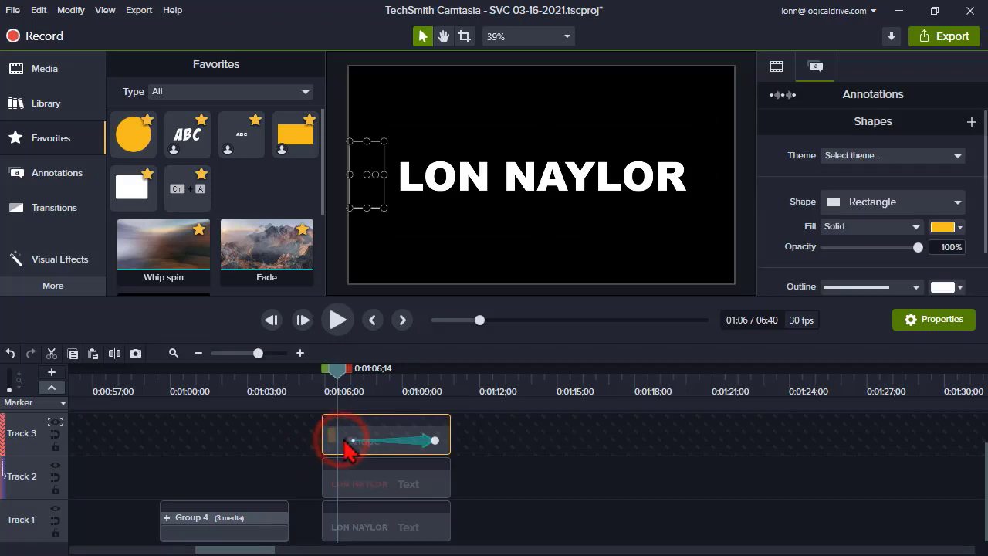
left_click(347, 485)
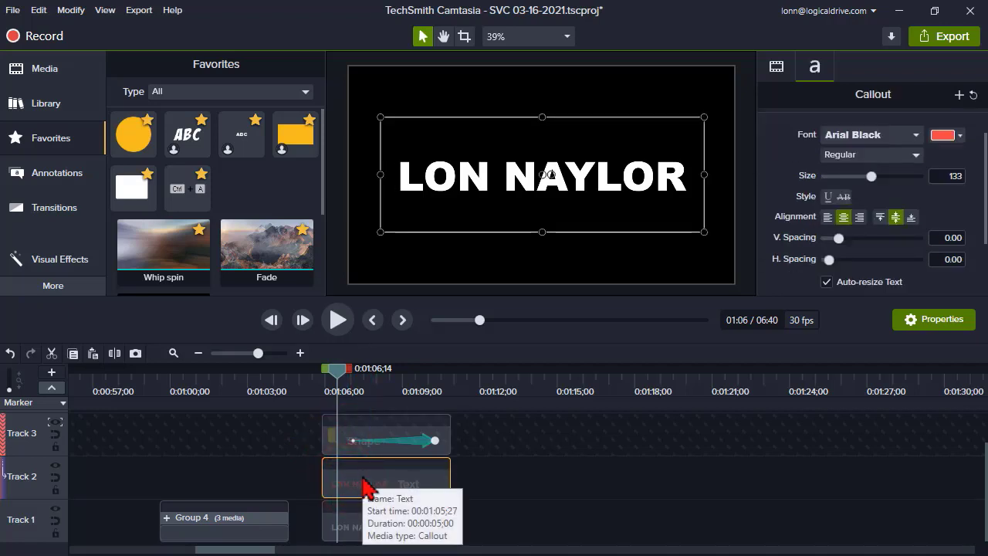
left_click(340, 381)
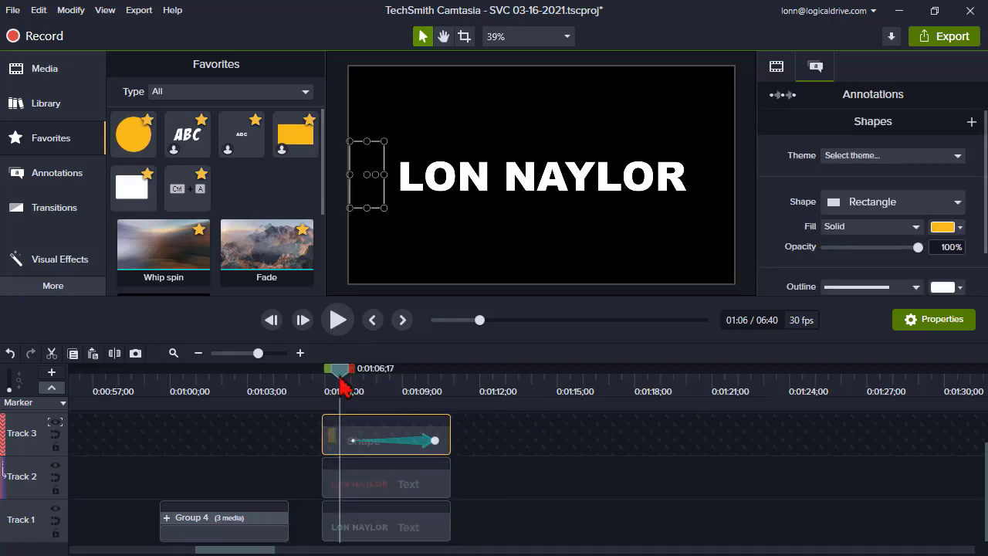
left_click_drag(343, 386, 397, 388)
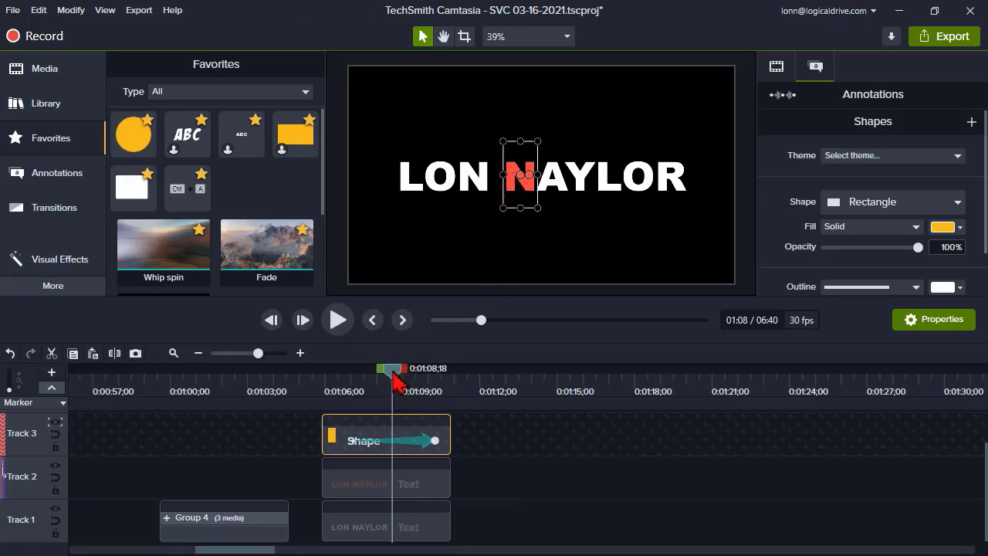
left_click_drag(394, 378, 324, 383)
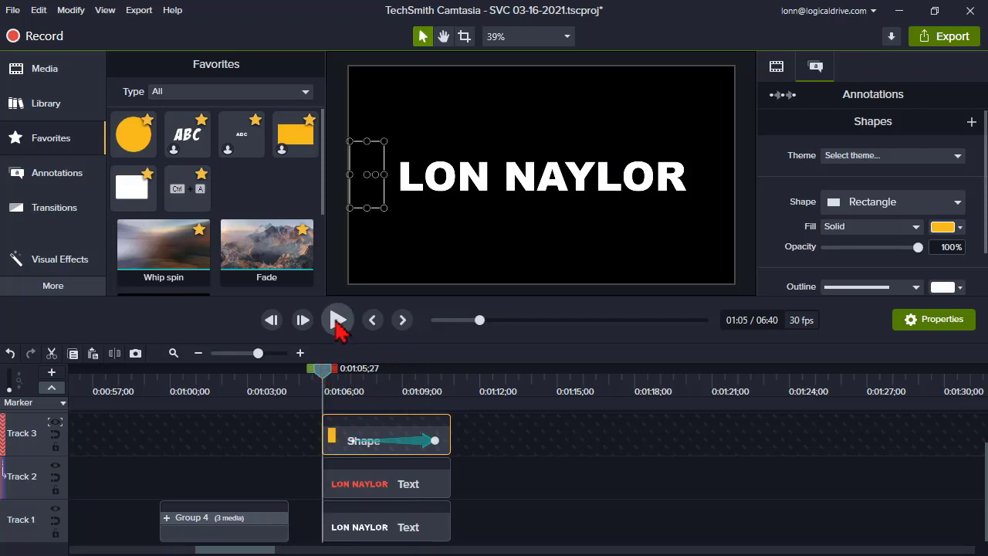
- Preview the colour wipe, move the animation start to the clip beginning, then delete the Shape clip
left_click(337, 320)
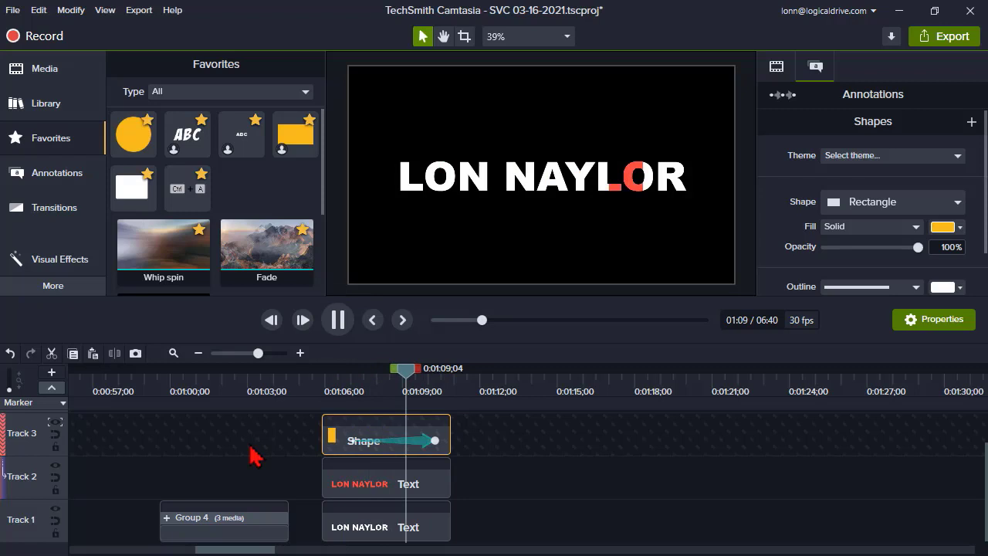
left_click(340, 321)
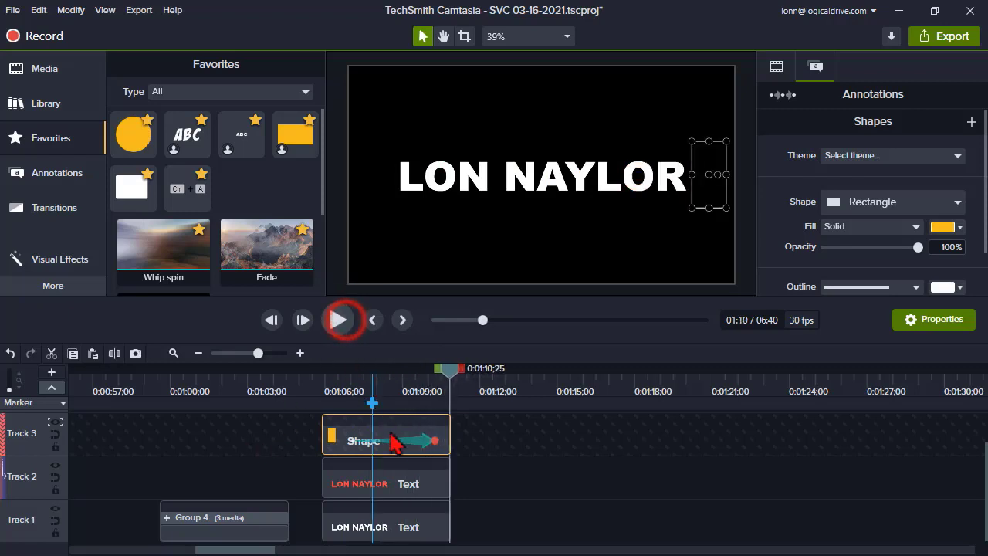
left_click_drag(400, 445, 376, 449)
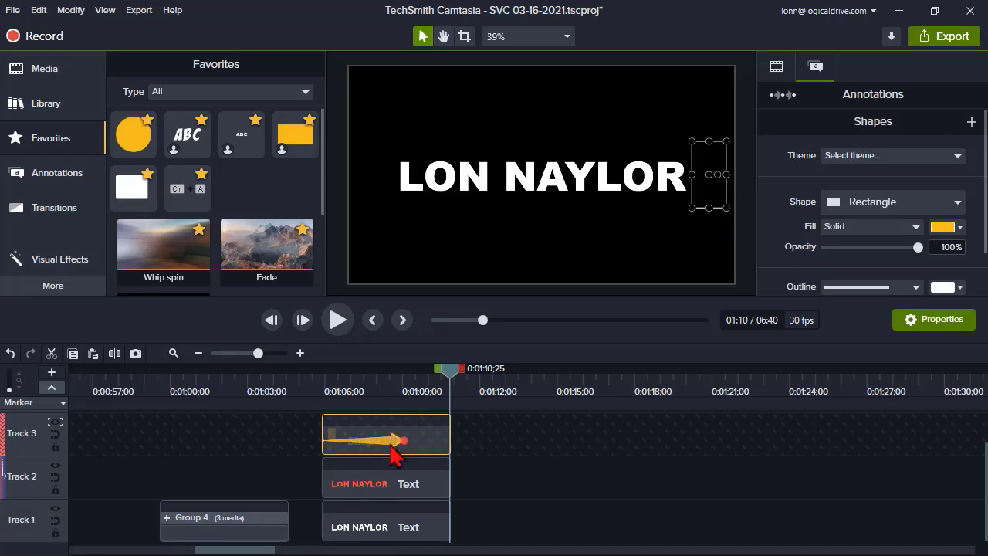
left_click(433, 454)
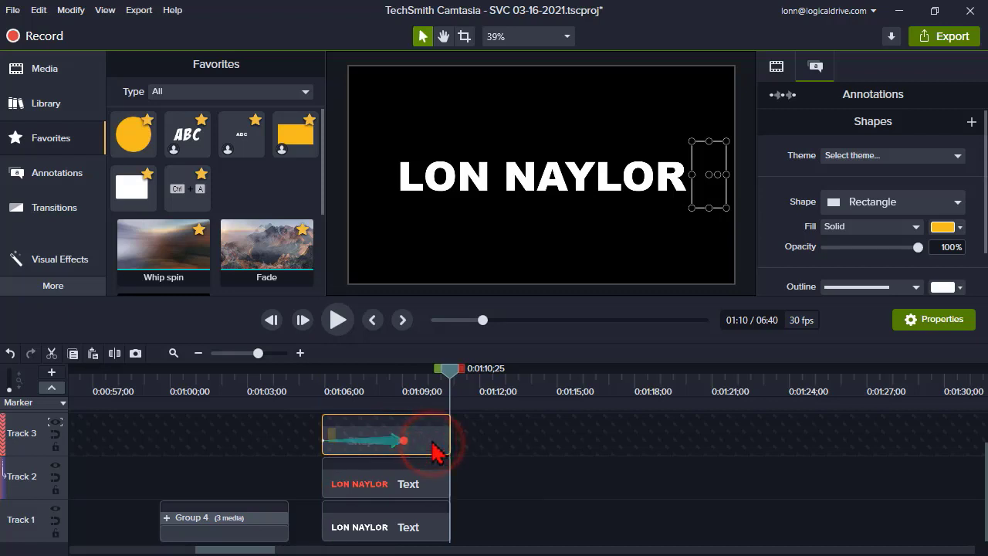
key("Delete")
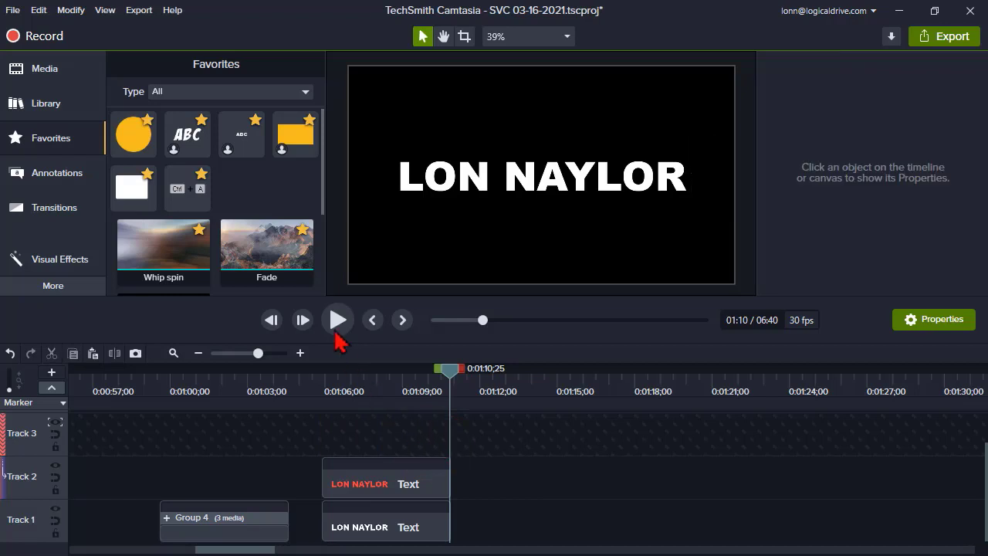
- Add the orange circle favourite at the playhead and move it just left of LON
right_click(129, 138)
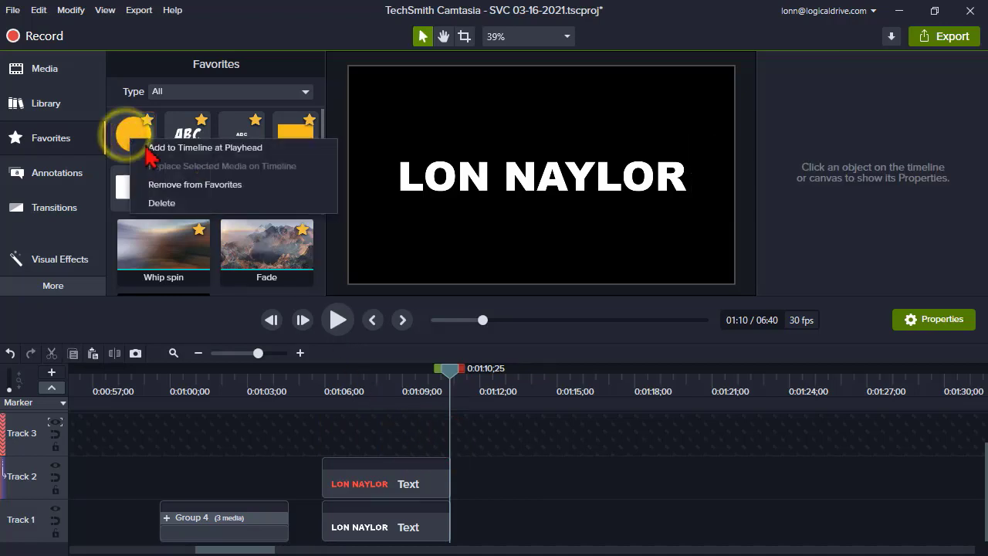
left_click(159, 148)
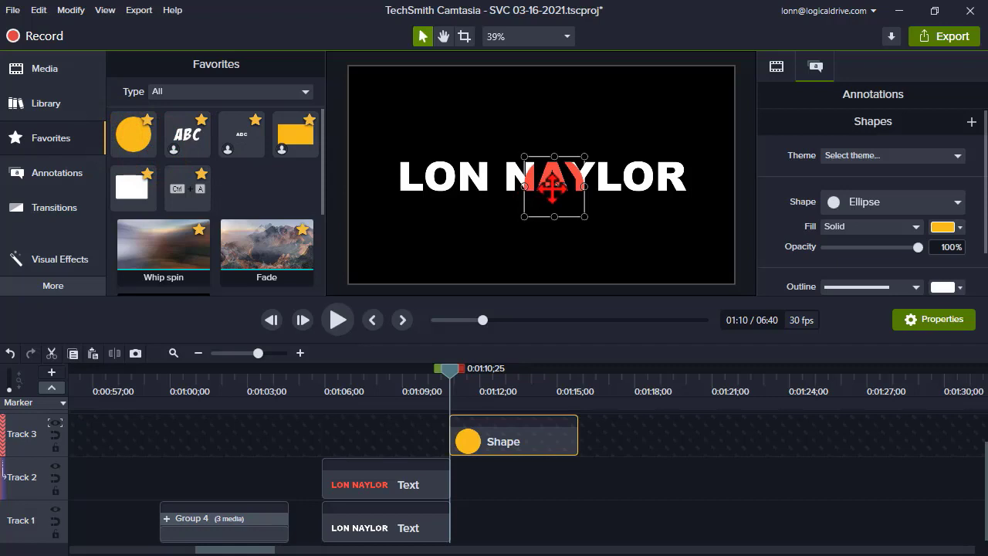
left_click_drag(553, 186, 390, 186)
- Align the Shape clip's start to 1:06 and move the circle past R at about 1:08
left_click_drag(475, 450, 356, 458)
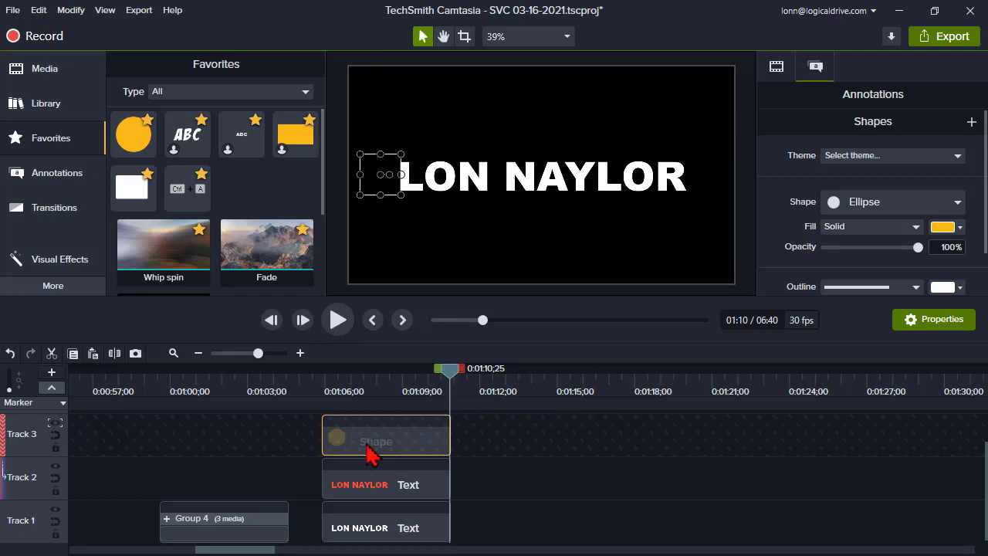
left_click(378, 384)
left_click(383, 443)
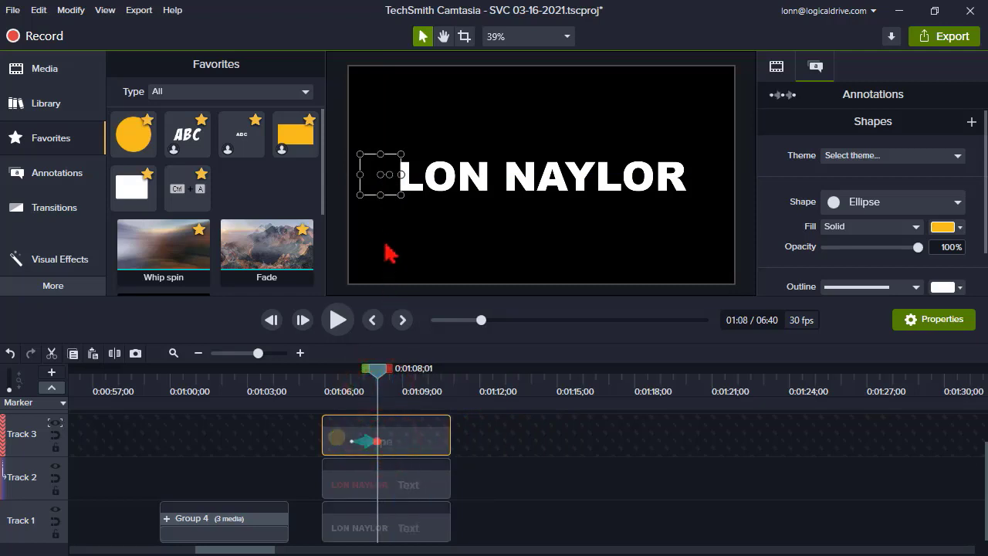
left_click_drag(380, 177, 703, 177)
- Stretch the circle's animation to end near 1:09 and play back the wipe from 1:06
left_click(335, 380)
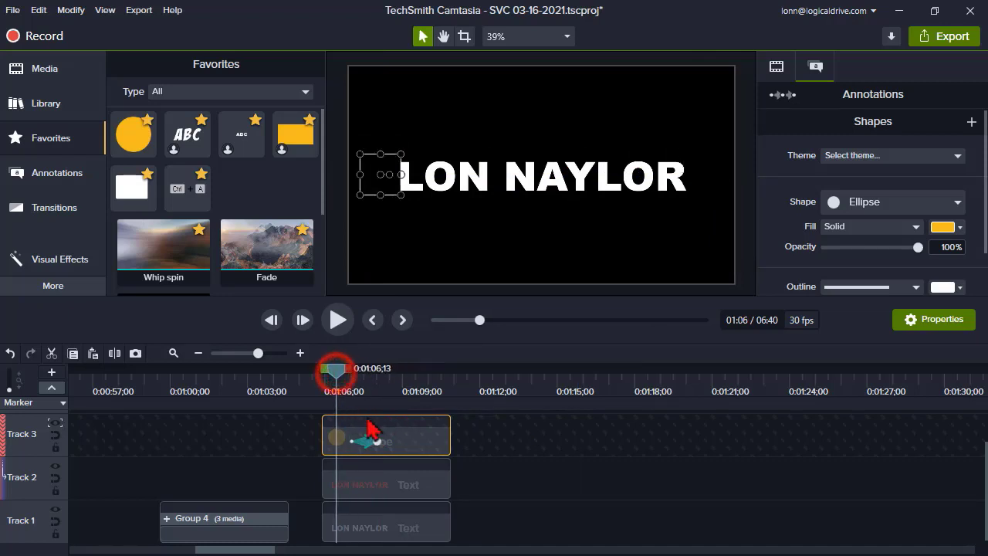
left_click_drag(377, 442, 415, 441)
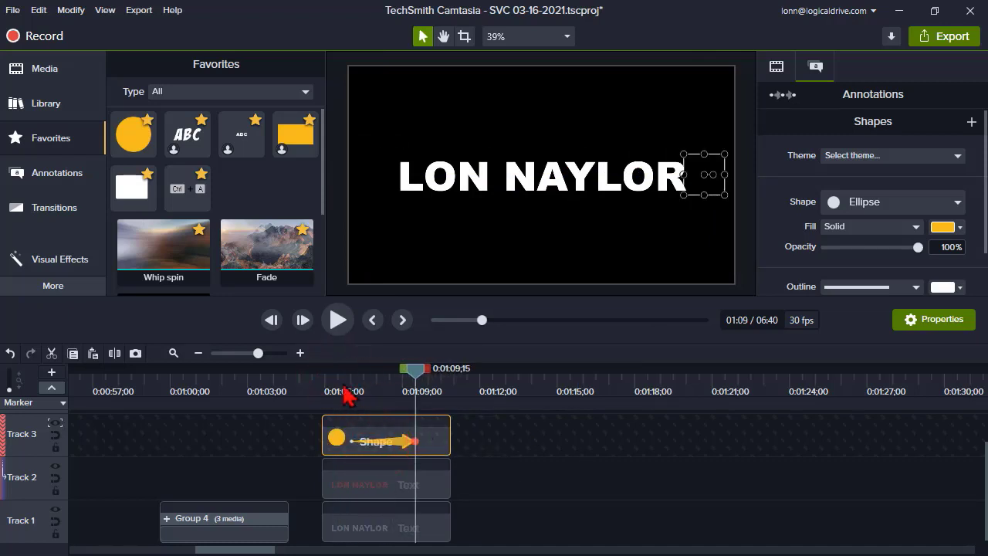
left_click(342, 379)
left_click(338, 320)
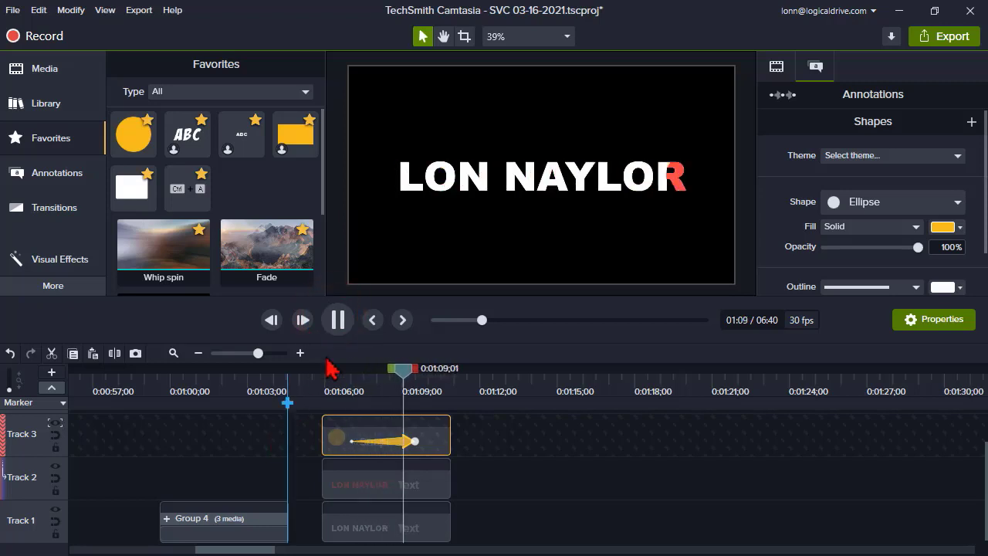
left_click(337, 320)
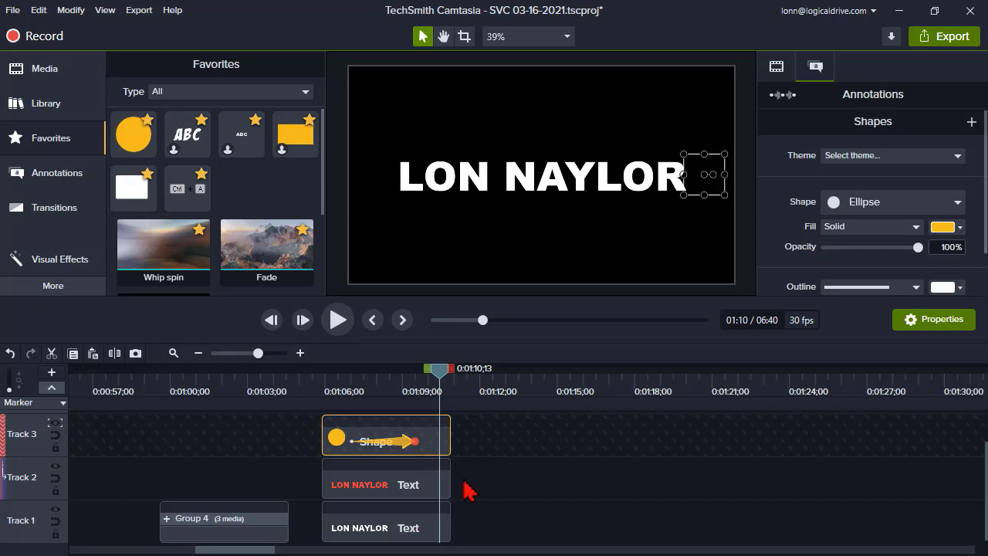
- Group the circle and both text clips into Group 7
left_click_drag(490, 480, 338, 441)
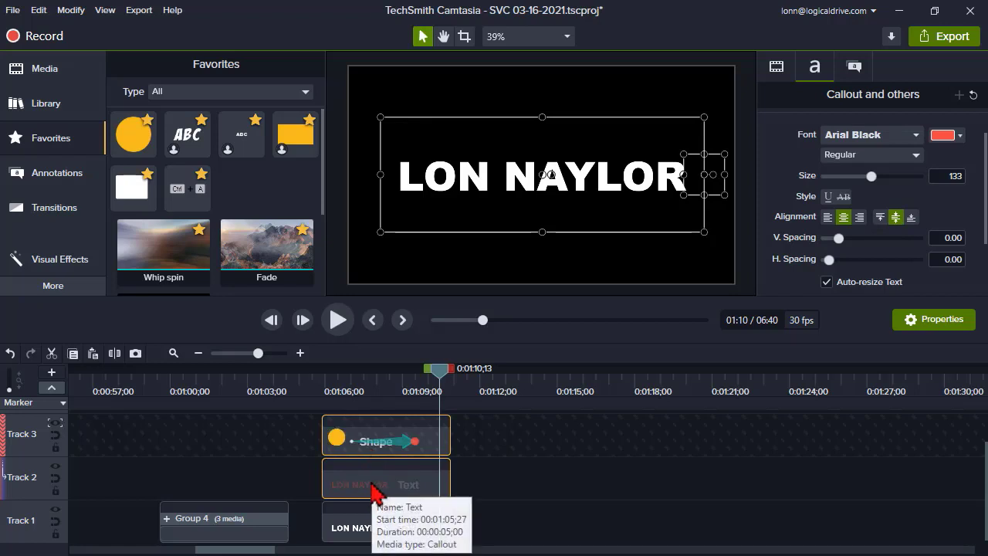
right_click(373, 484)
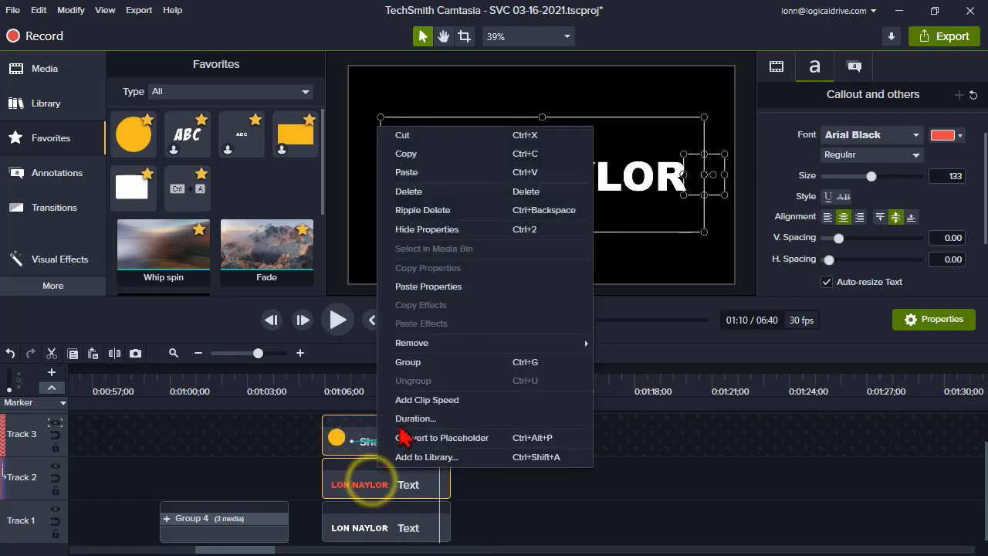
left_click(417, 366)
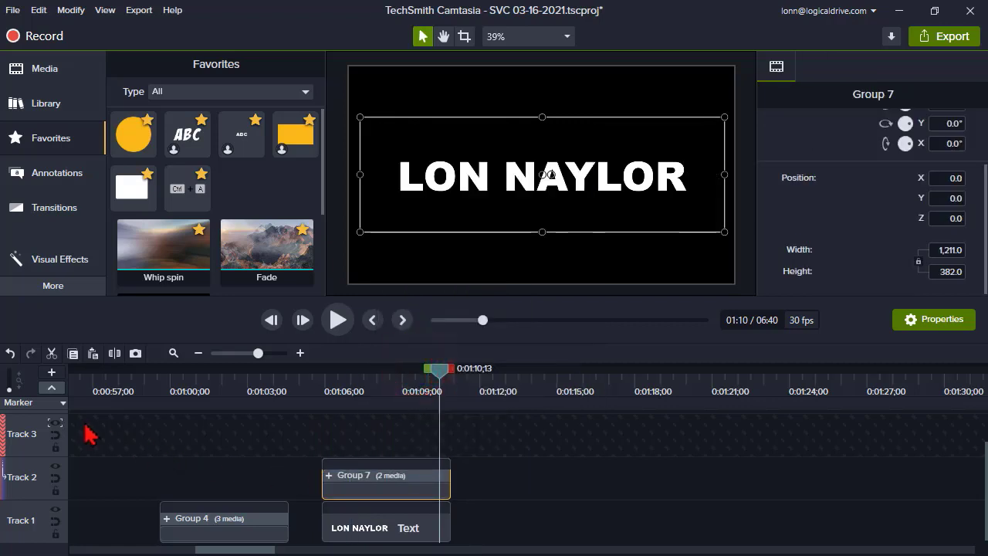
- Set Track 3's Track Matte Mode to None and play the grouped wipe from 1:05;27
left_click(59, 424)
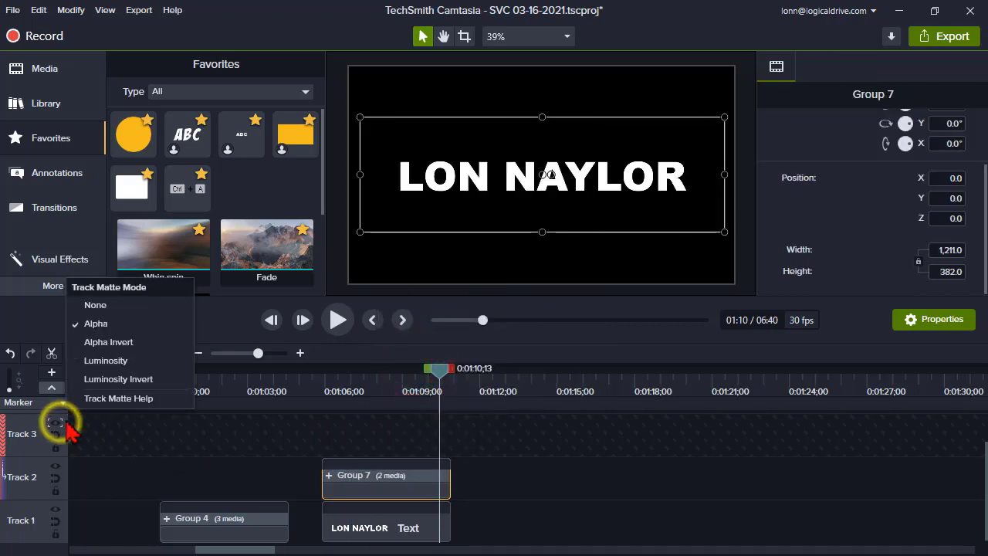
left_click(113, 305)
left_click(323, 383)
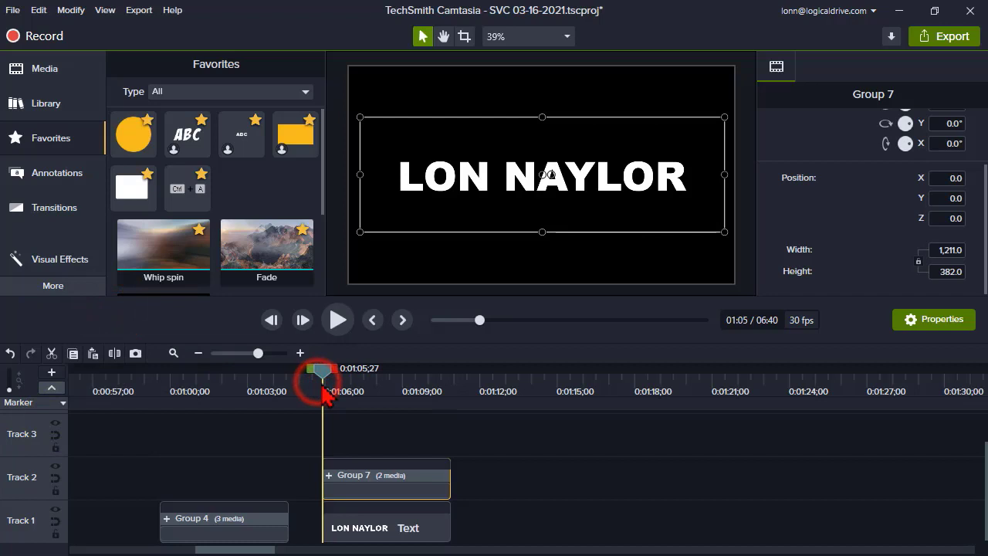
left_click(336, 319)
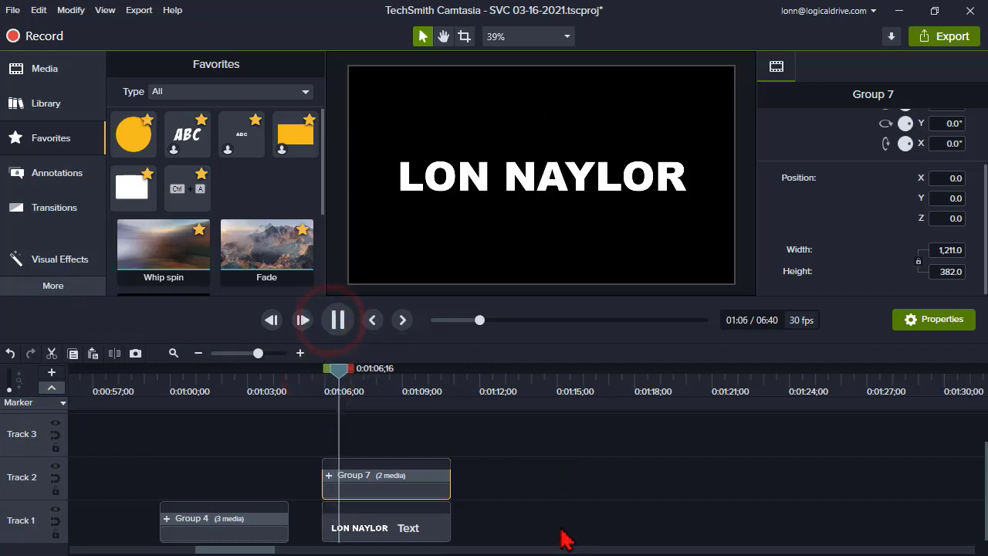